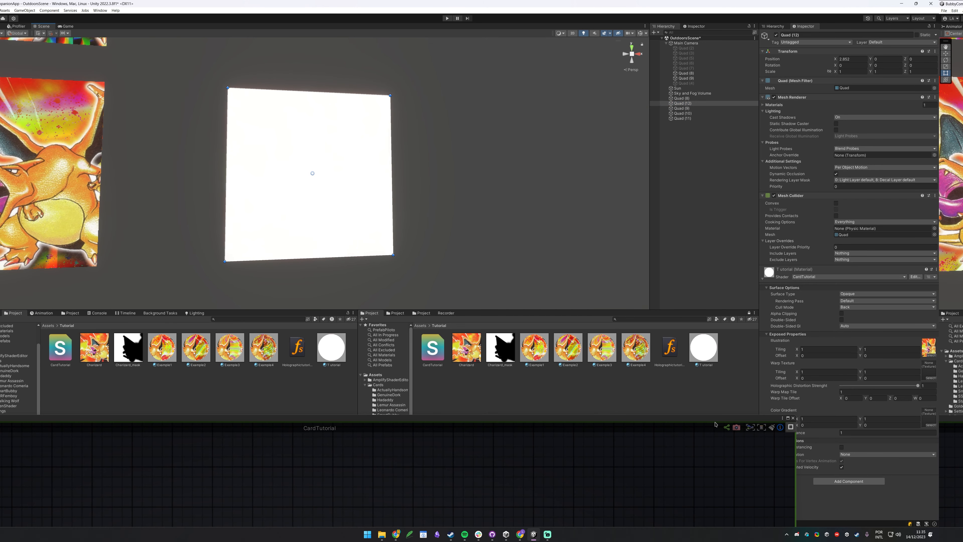
Assign the blue starry Lightwarps texture as Warp Texture and RampRainbow3 as Color Gradient on the Tutorial material.
left_click_drag(572, 424, 404, 391)
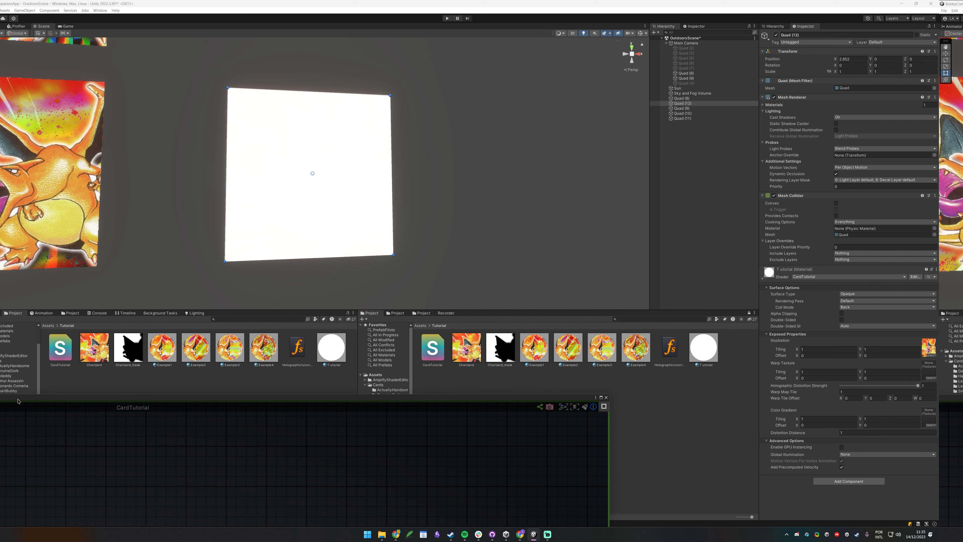
left_click_drag(17, 401, 12, 495)
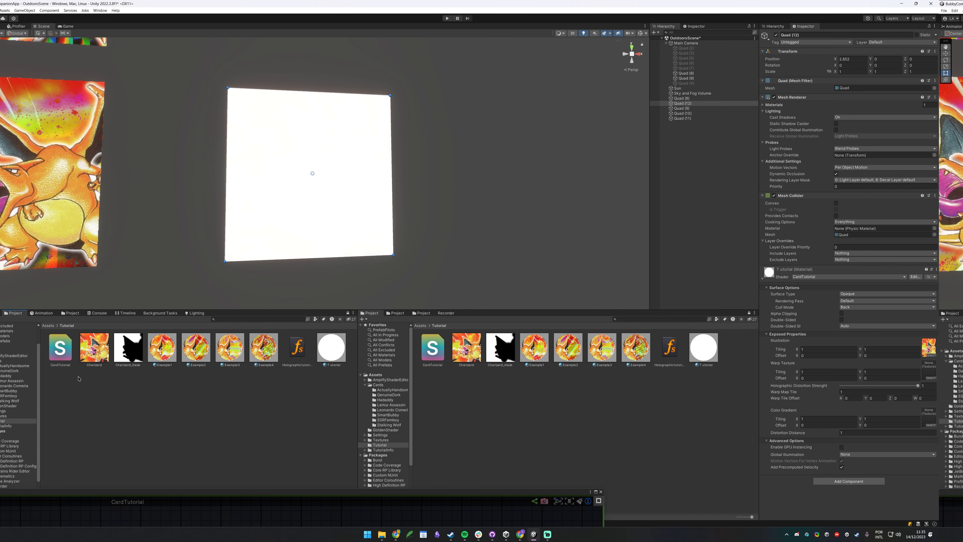
left_click(2, 416)
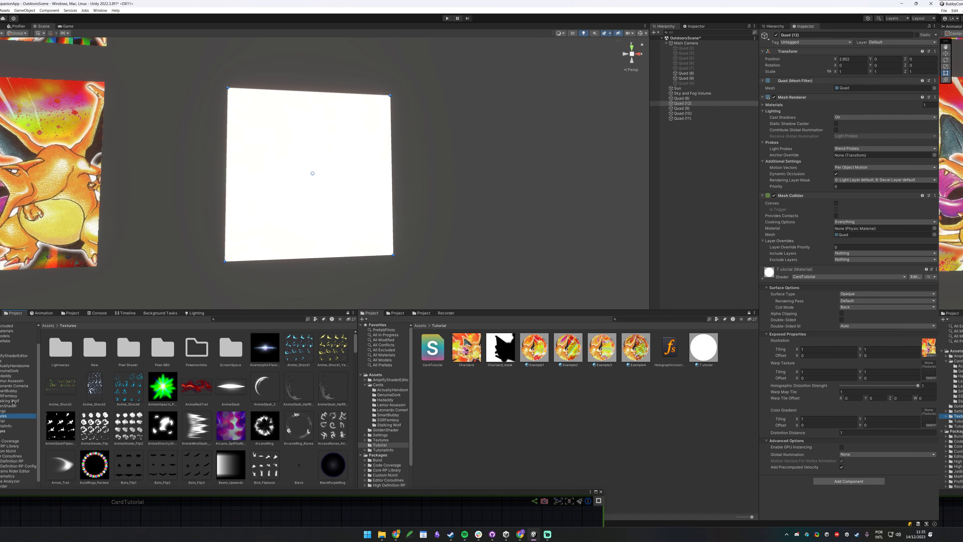
double_click(60, 349)
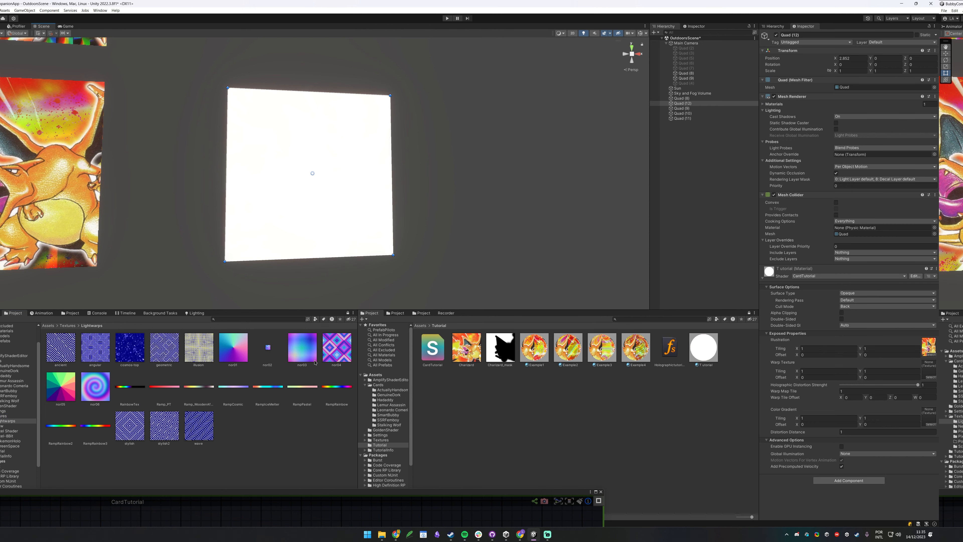
left_click_drag(236, 347, 143, 355)
left_click_drag(920, 375, 922, 373)
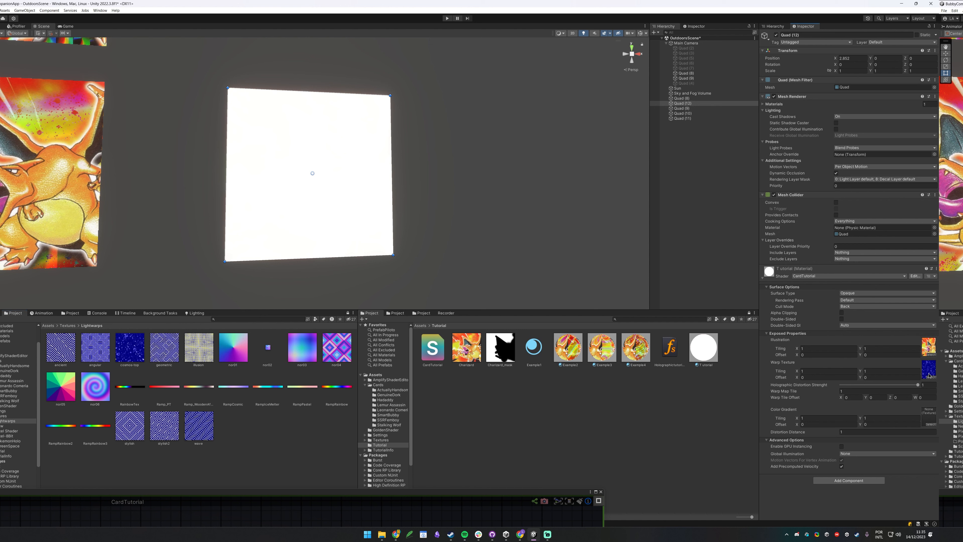
left_click_drag(94, 431, 928, 418)
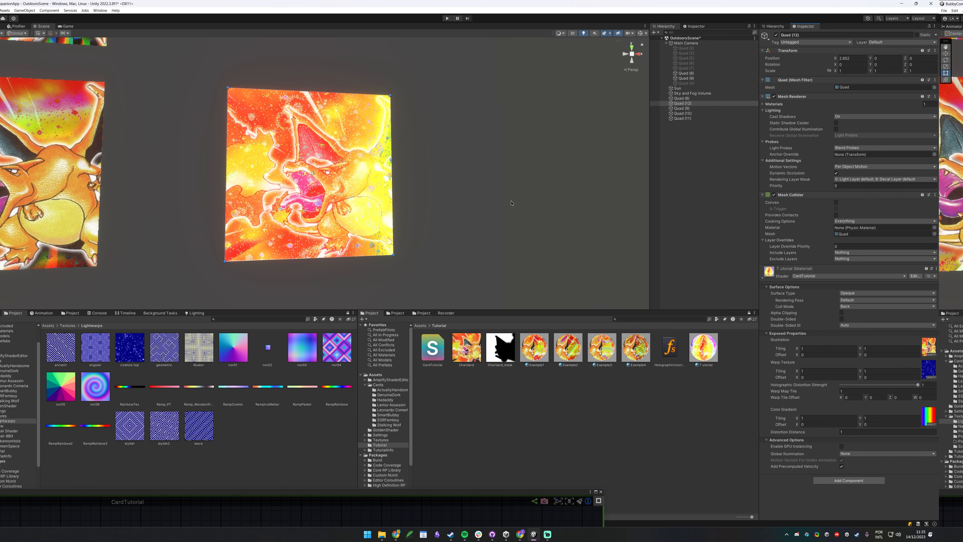
Orbit around the Tutorial card and a neighbouring card to compare the holo shimmer.
left_click_drag(357, 139, 329, 186, "alt")
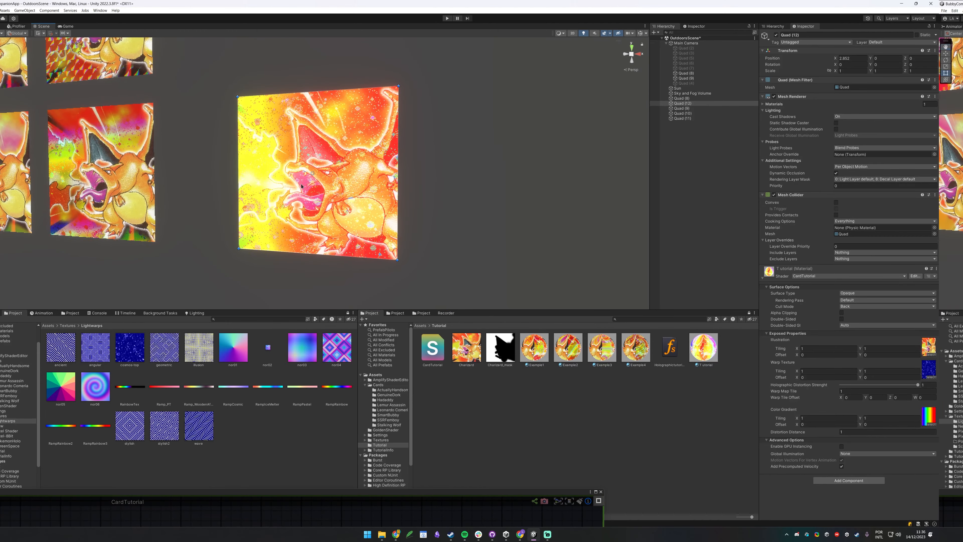
middle_click_drag(170, 183, 515, 215)
left_click(410, 212)
key("f")
left_click_drag(306, 218, 320, 150, "alt")
left_click(562, 182)
key("f")
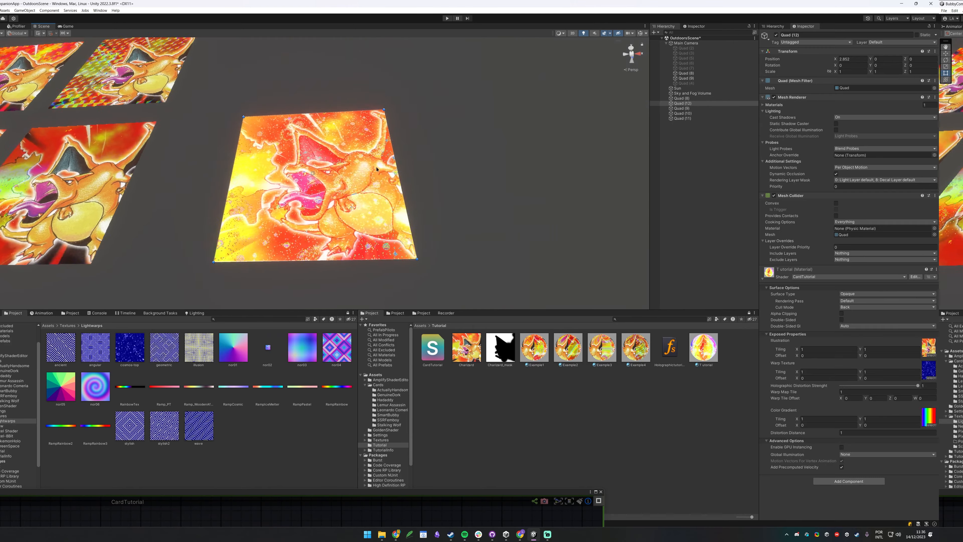
left_click_drag(394, 268, 371, 221, "alt")
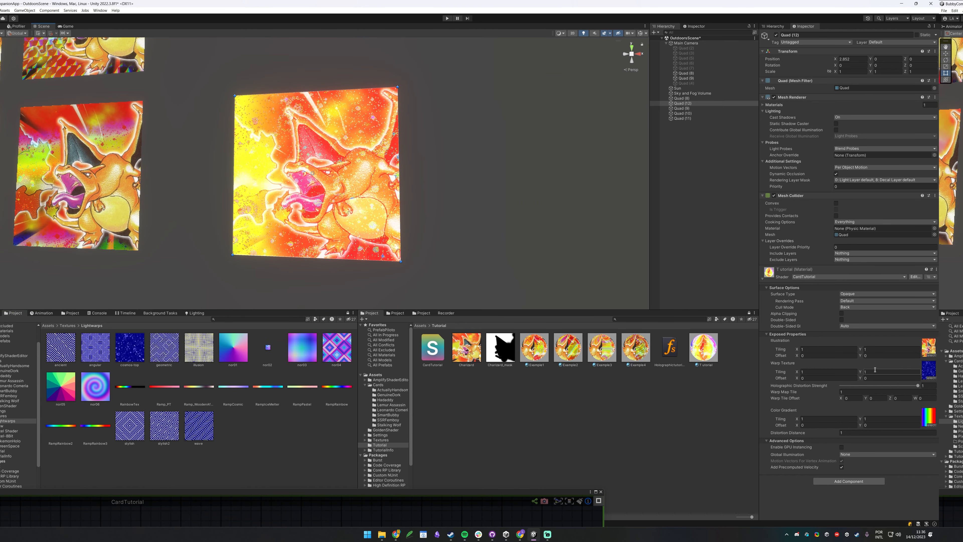
Drop Holographic Distortion Strenght to 0 and back to 1, then try Warp Map Tile 0.68 and undo.
left_click_drag(871, 386, 841, 385)
left_click_drag(379, 232, 452, 232, "alt")
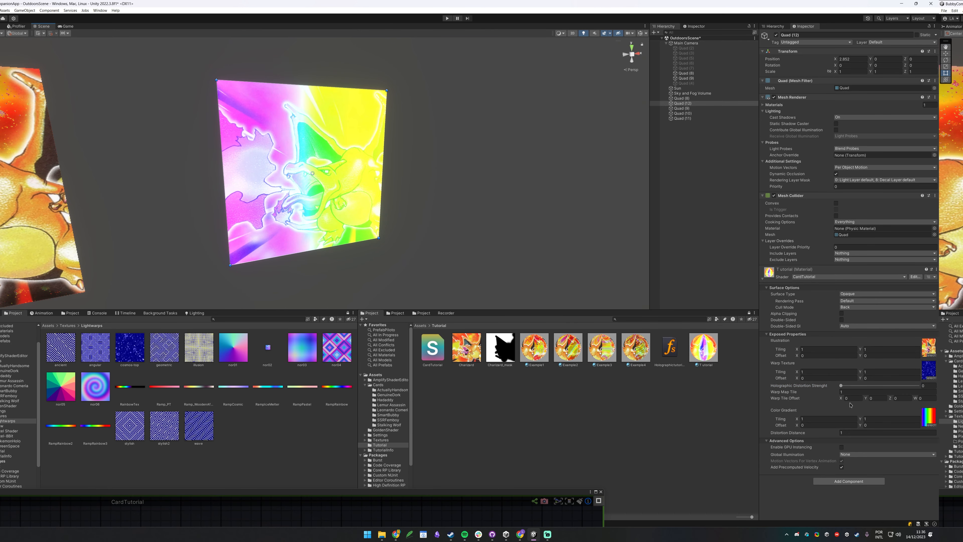
left_click_drag(842, 387, 924, 386)
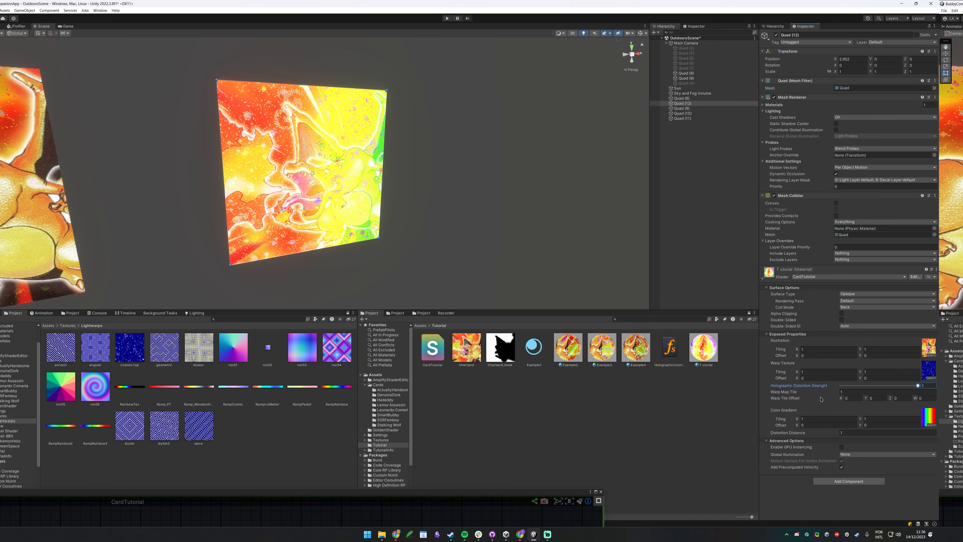
left_click_drag(821, 393, 849, 407)
mouse_move(493, 185)
left_mouse_down("alt")
mouse_move(364, 185)
mouse_move(476, 186)
left_mouse_up("alt")
key("ctrl+z")
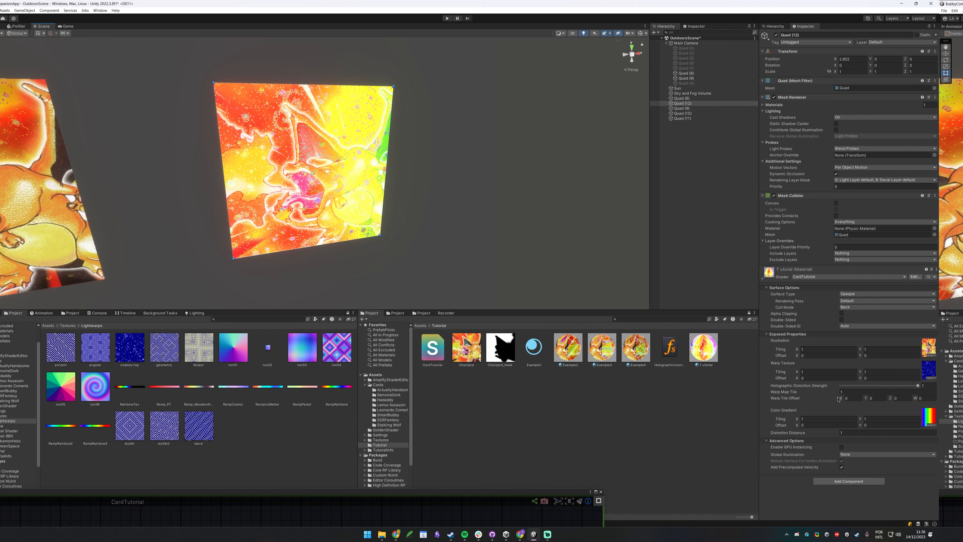
Shift Warp Tile Offset X, raise Distortion Distance then undo to 1, and open the Charizard mask image.
left_click_drag(841, 399, 847, 400)
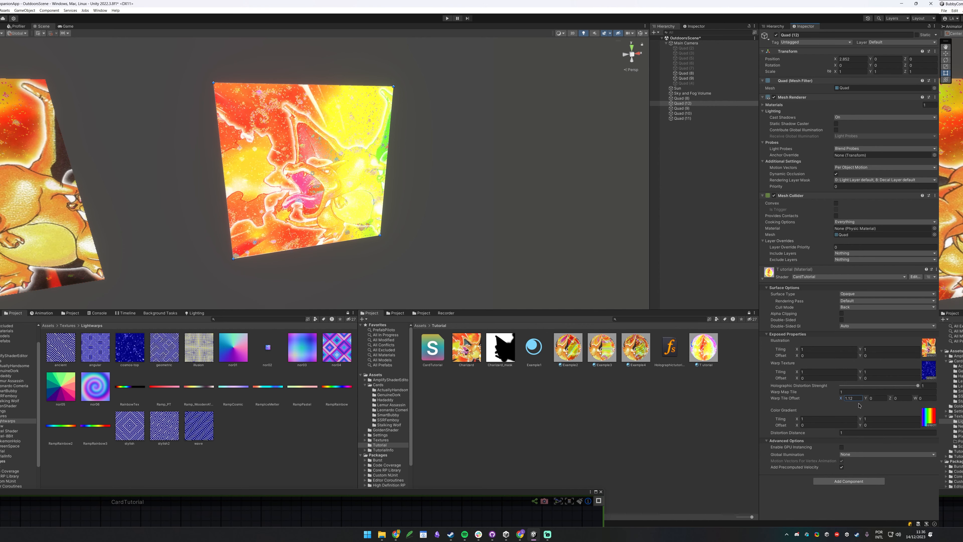
left_click_drag(455, 187, 409, 154, "alt")
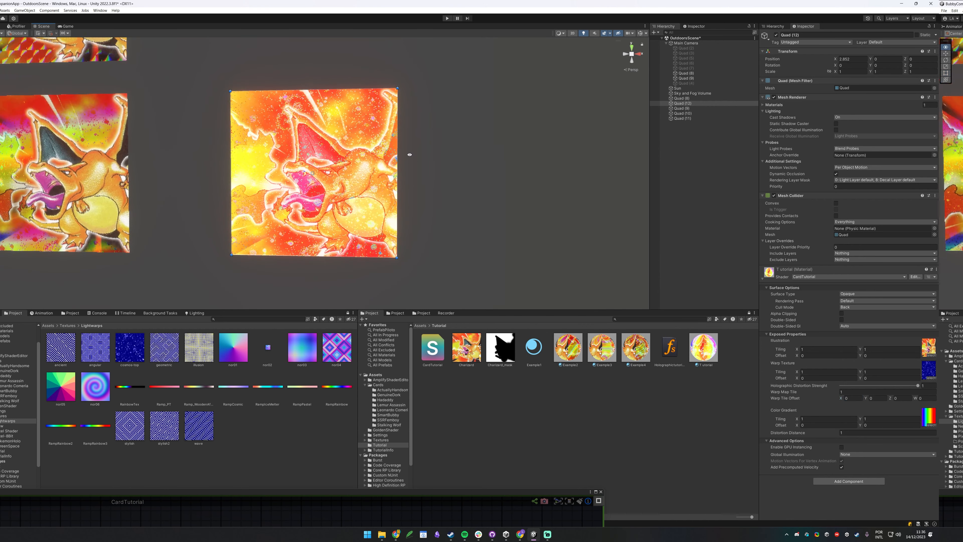
left_click_drag(831, 434, 944, 448)
key("ctrl+z")
left_click_drag(477, 170, 529, 317, "alt")
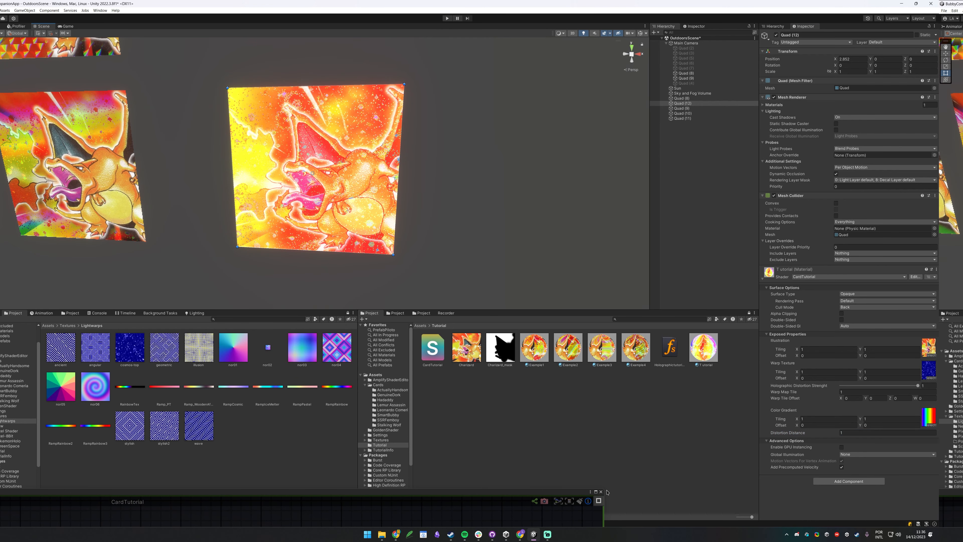
left_click_drag(604, 491, 785, 416)
double_click(497, 356)
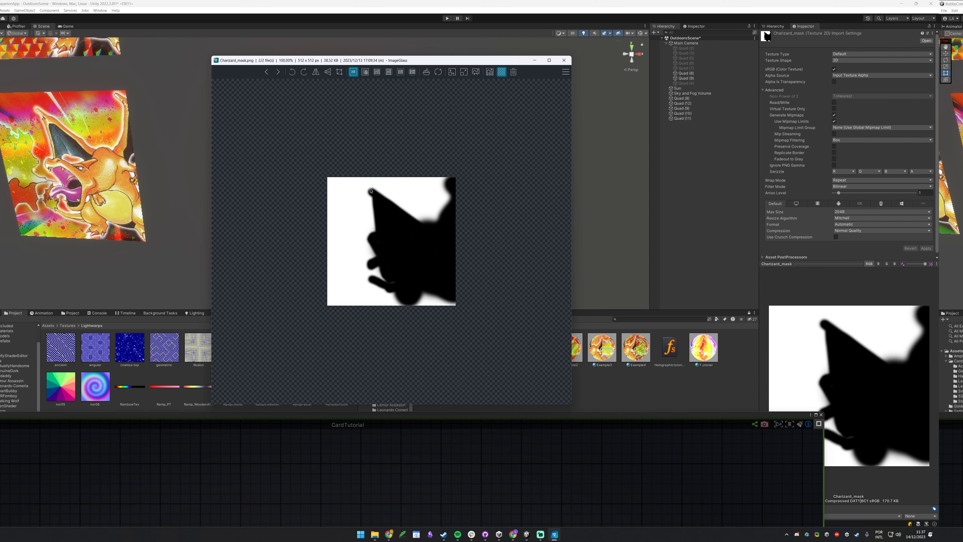
Close the Charizard_mask image viewer and maximize the shader graph editor.
left_click(564, 60)
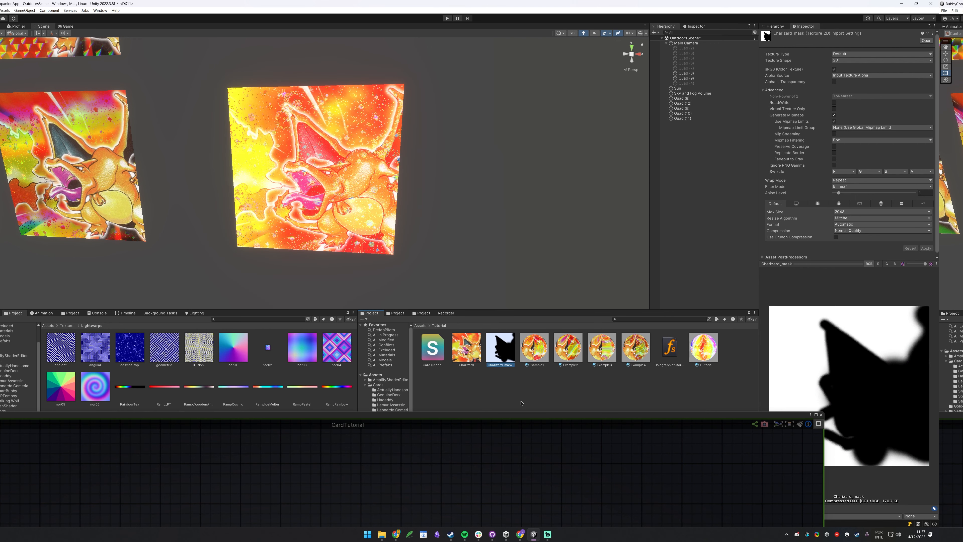
left_click(817, 415)
Add a Texture Sample property node named Mask.
middle_click_drag(404, 312, 480, 251)
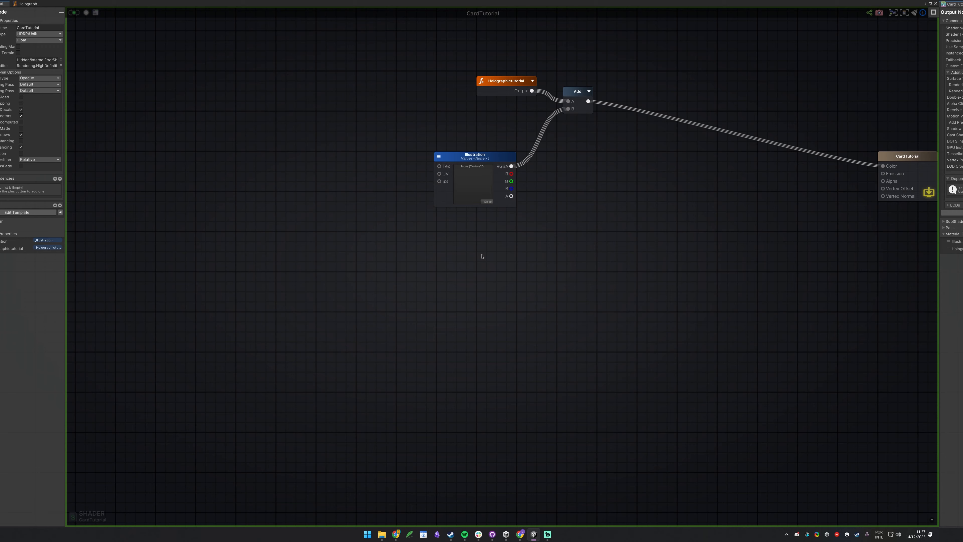
middle_click_drag(508, 220, 466, 265)
middle_click_drag(564, 261, 543, 264)
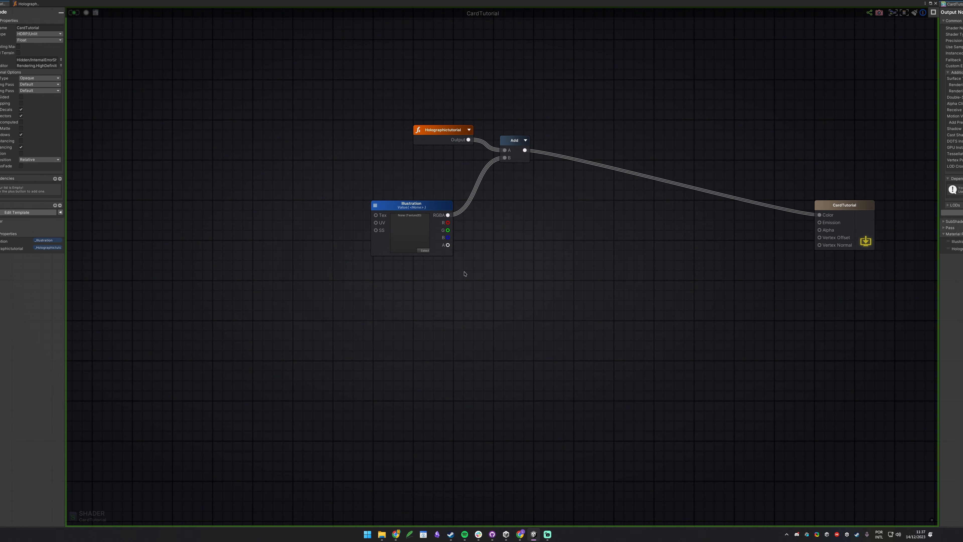
key("t")
left_click(512, 223)
left_click(536, 255)
left_click(25, 35)
left_click(147, 24)
left_click(546, 256)
left_click(41, 41)
type("Mask")
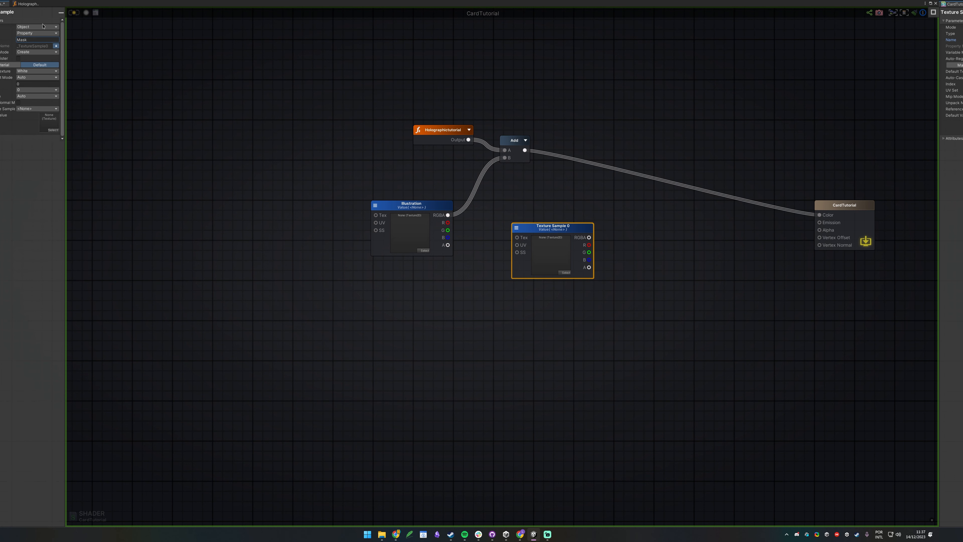
left_click(43, 27)
left_click(43, 34)
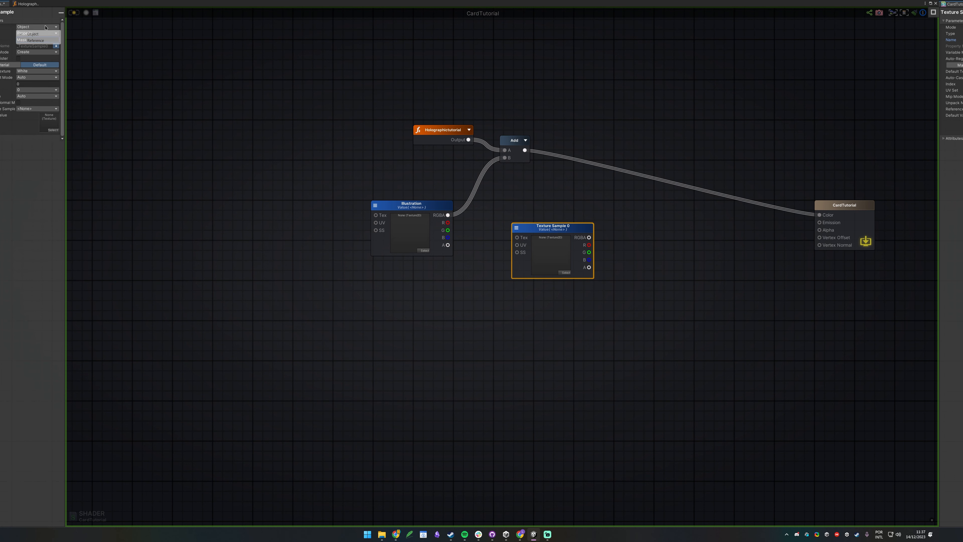
Arrange the nodes with Mask below Illustration and Holographictutorial moved left.
left_click_drag(554, 230, 465, 294)
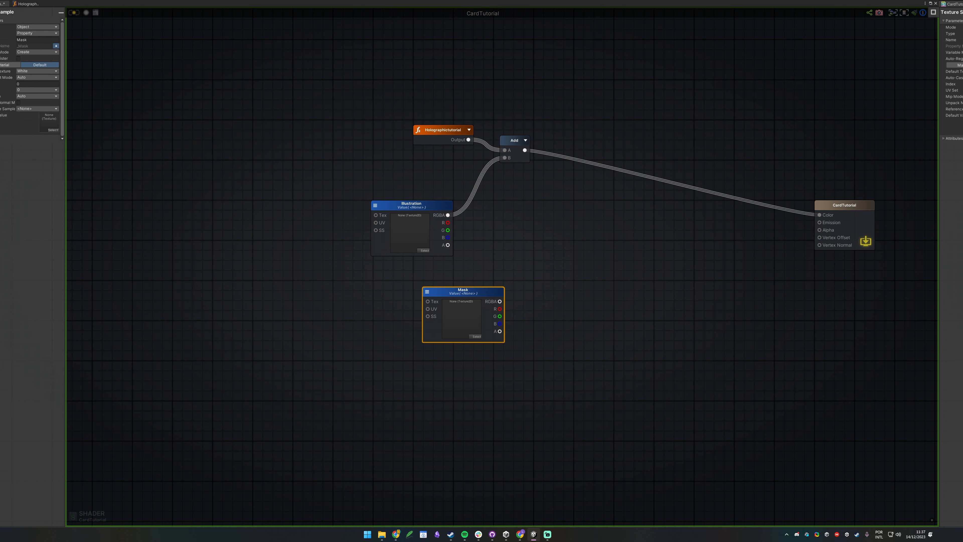
middle_click_drag(398, 229, 579, 169)
left_click_drag(586, 152, 389, 165)
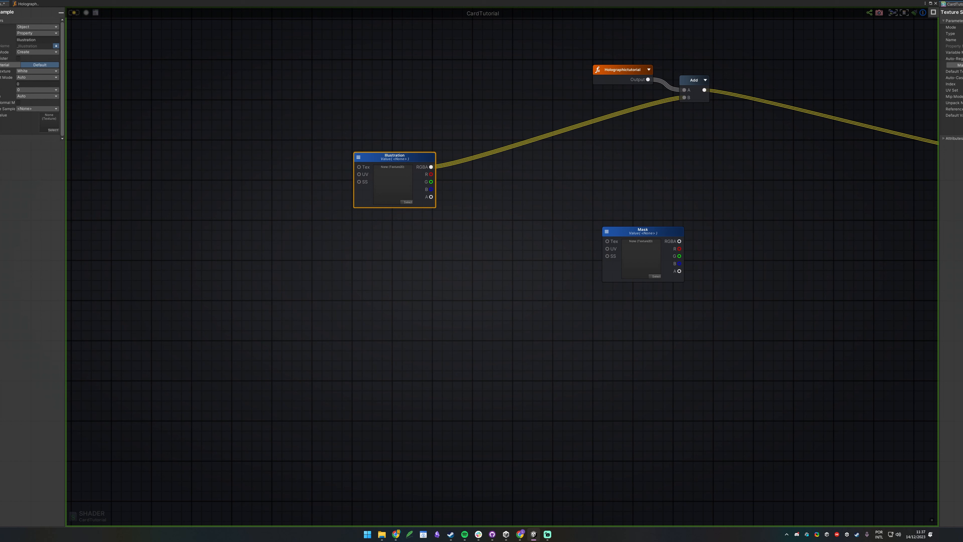
left_click(539, 173)
left_click_drag(667, 236, 361, 270)
left_click(451, 232)
mouse_move(619, 78)
left_mouse_down()
mouse_move(461, 102)
mouse_move(373, 129)
left_mouse_up()
Delete the Add node that combined the hologram and illustration.
left_click_drag(685, 55, 740, 162)
key("Delete")
mouse_move(370, 134)
left_mouse_down()
mouse_move(460, 147)
mouse_move(429, 101)
left_mouse_up()
middle_click_drag(557, 169, 549, 206)
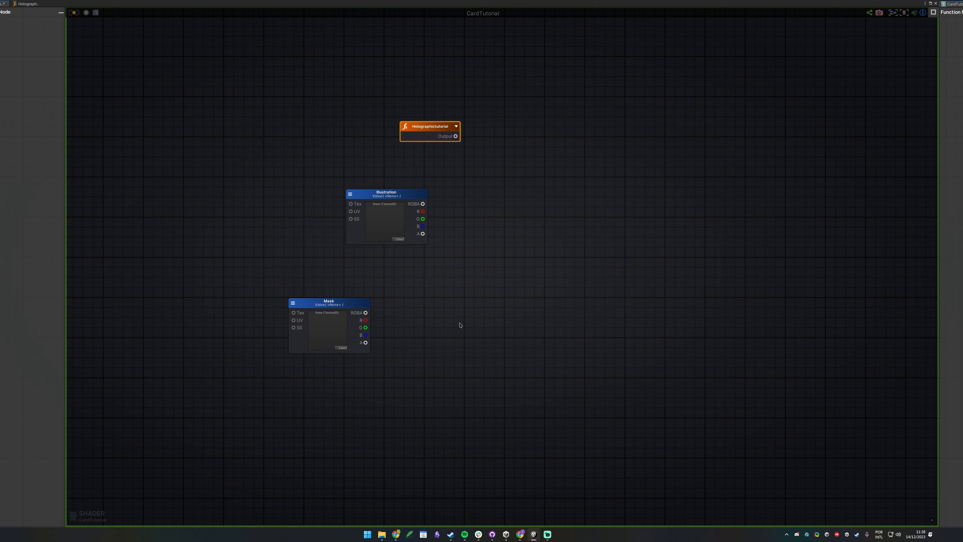
Place a Multiply node fed by the Mask node.
left_click_drag(337, 309, 452, 319)
key("m")
left_click(429, 318)
left_click(349, 290)
Create an instanced float property named Global Hologoil Alpha and wire it to the Multiply's A input.
key("1")
left_click(357, 271)
left_click(370, 276)
left_click(50, 26)
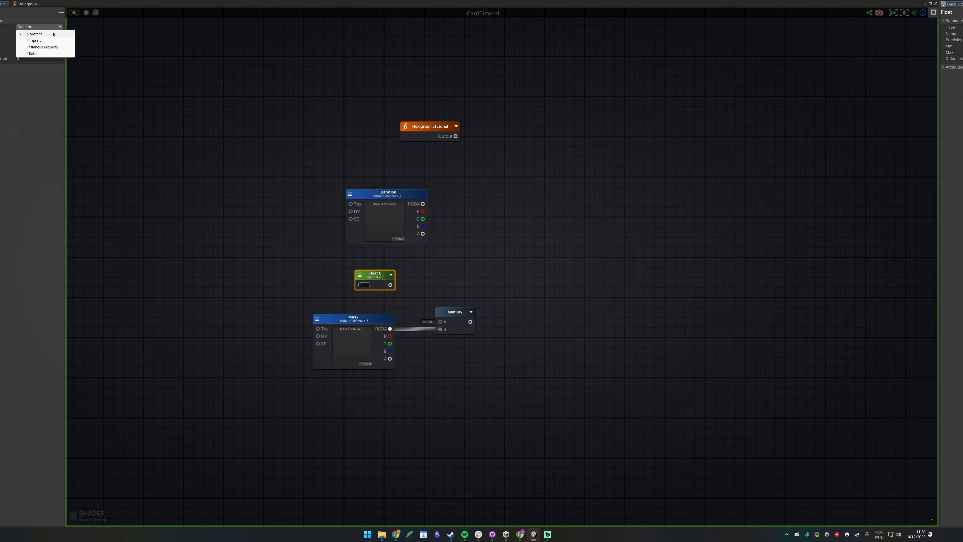
left_click(55, 47)
left_click(52, 33)
type("Global Hologoil Alpha")
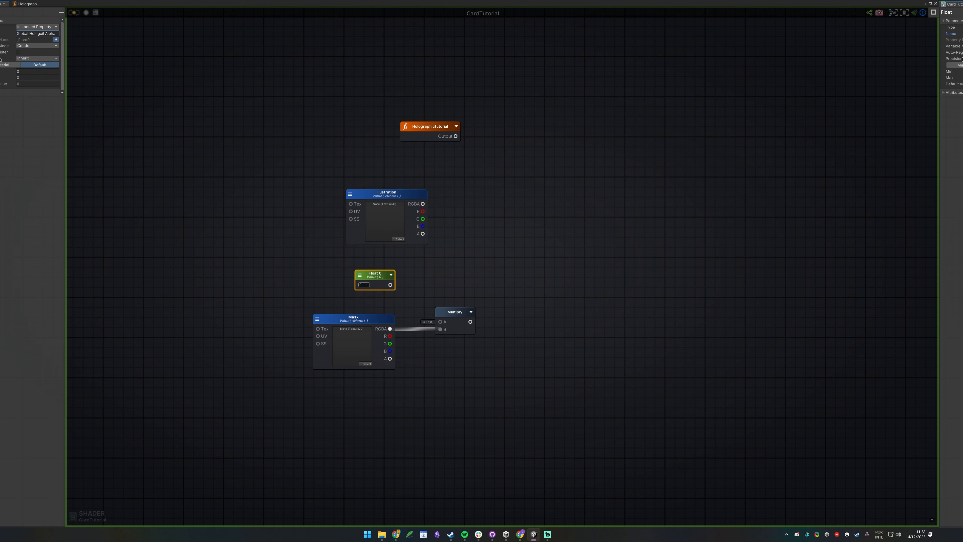
left_click(411, 276)
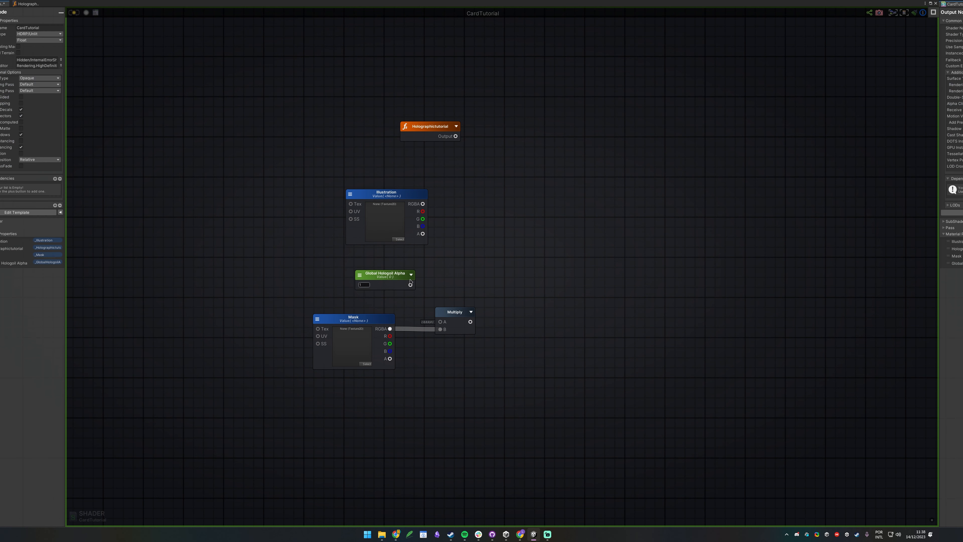
left_click_drag(410, 285, 441, 322)
Move Global Hologoil Alpha, Mask and Multiply down together to make room.
mouse_move(389, 290)
left_mouse_down()
mouse_move(362, 298)
mouse_move(376, 300)
left_mouse_up()
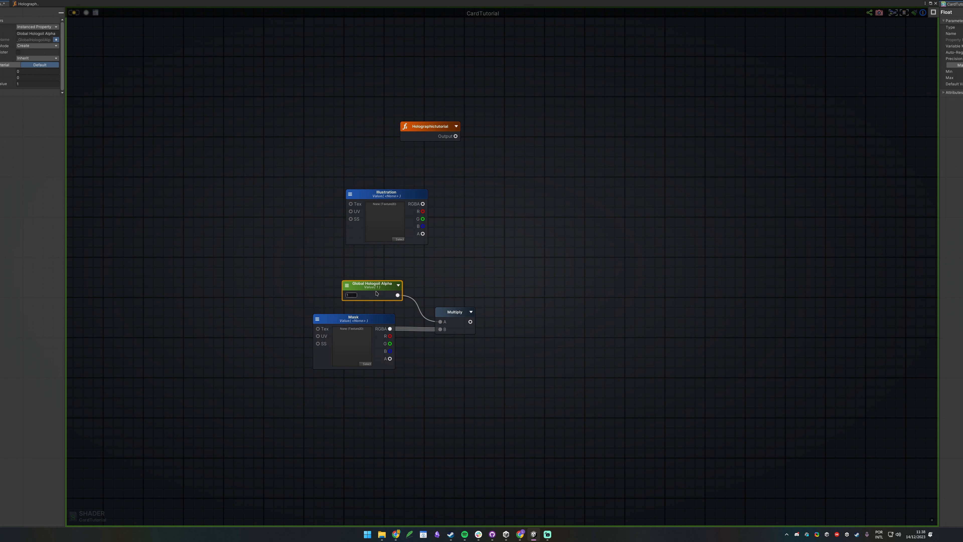
left_click_drag(456, 384, 364, 400)
left_click(396, 308)
middle_click_drag(396, 308, 391, 271)
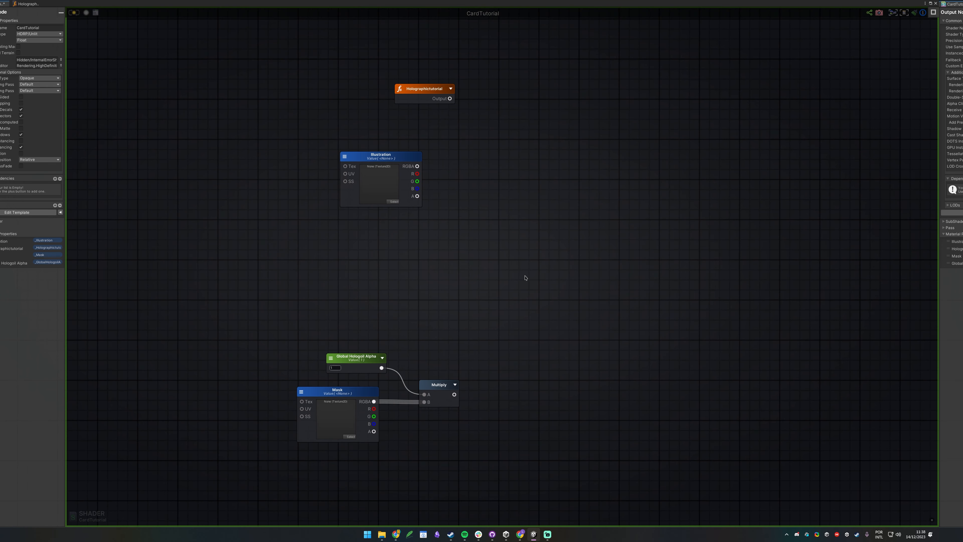
right_click(542, 224)
Add a Blend Operations node set to SoftLight.
type("blend op")
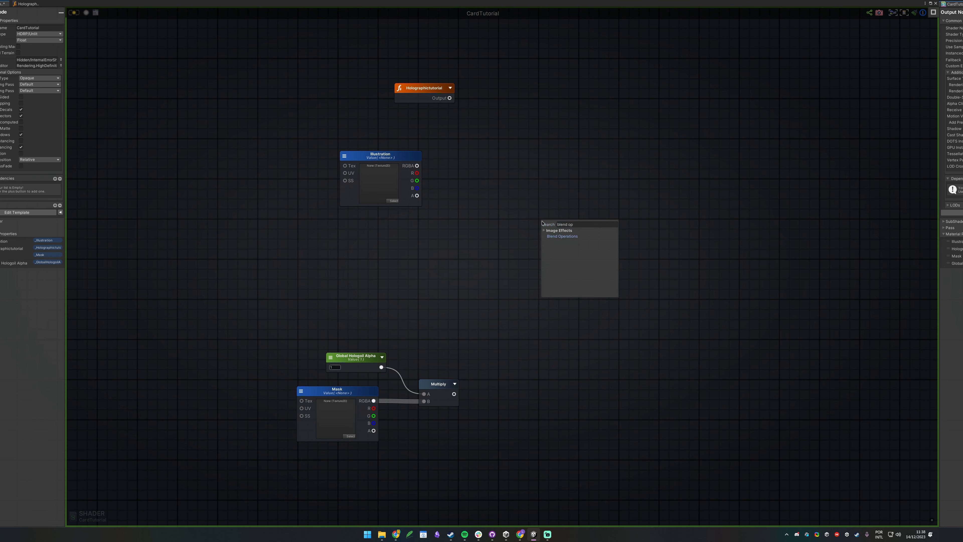
key("Return")
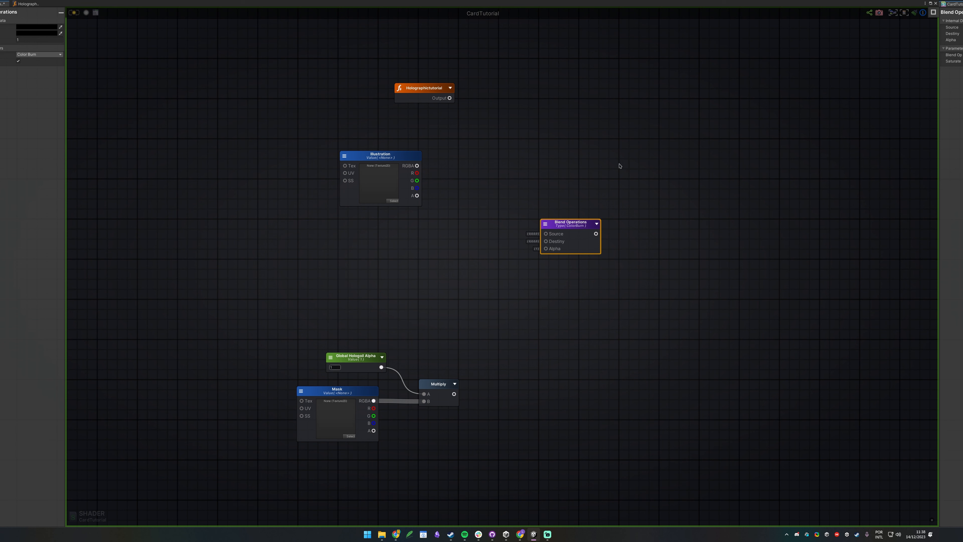
left_click(597, 224)
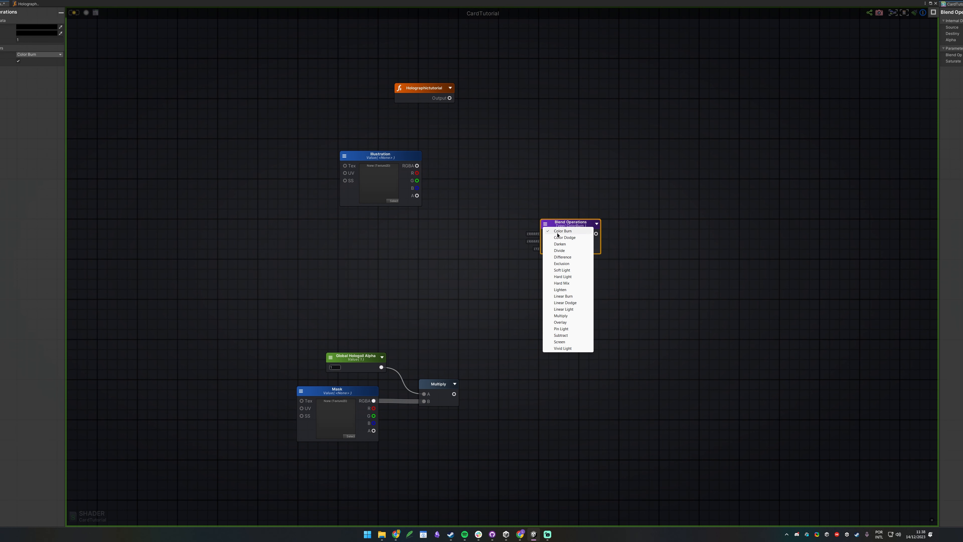
left_click(565, 270)
left_click_drag(613, 297, 616, 300)
left_click(611, 277)
left_click(570, 241)
left_click(461, 171)
Wire Holographictutorial, Illustration RGBA and the mask Multiply into the blend's Source, Destiny and Alpha.
left_click_drag(413, 94, 546, 234)
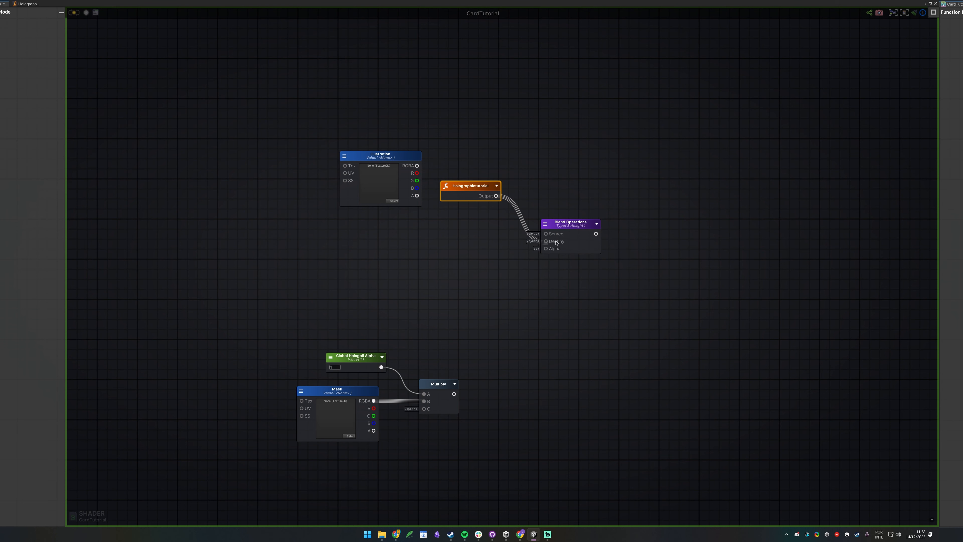
left_click_drag(380, 155, 545, 242)
left_click(512, 370)
left_click_drag(455, 394, 853, 158)
scroll(647, 176, "down", 5)
scroll(693, 174, "up", 5)
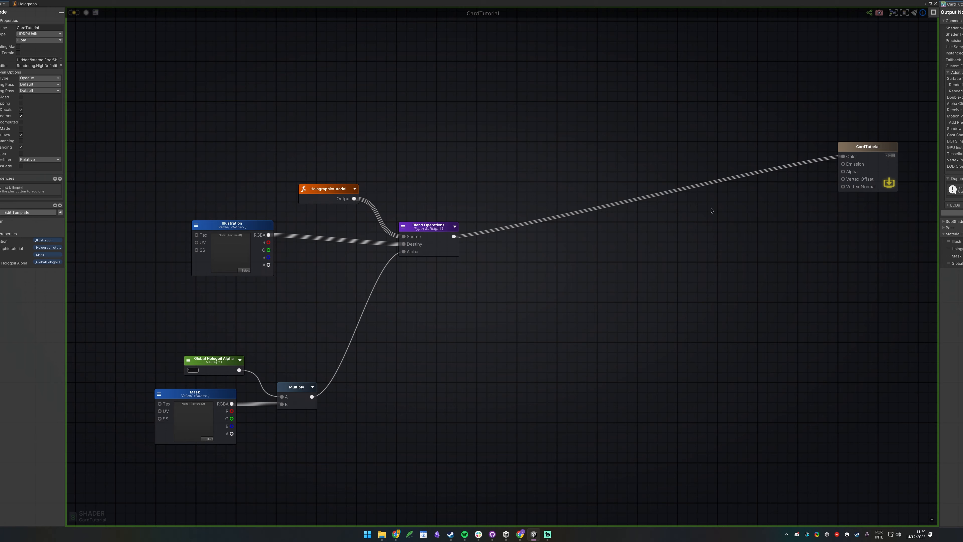
Save the shader and assign the Charizard mask texture to the card material.
left_click(72, 16)
left_click_drag(119, 3, 19, 401)
left_click_drag(243, 167, 929, 427, "alt")
left_click_drag(413, 199, 448, 371, "alt")
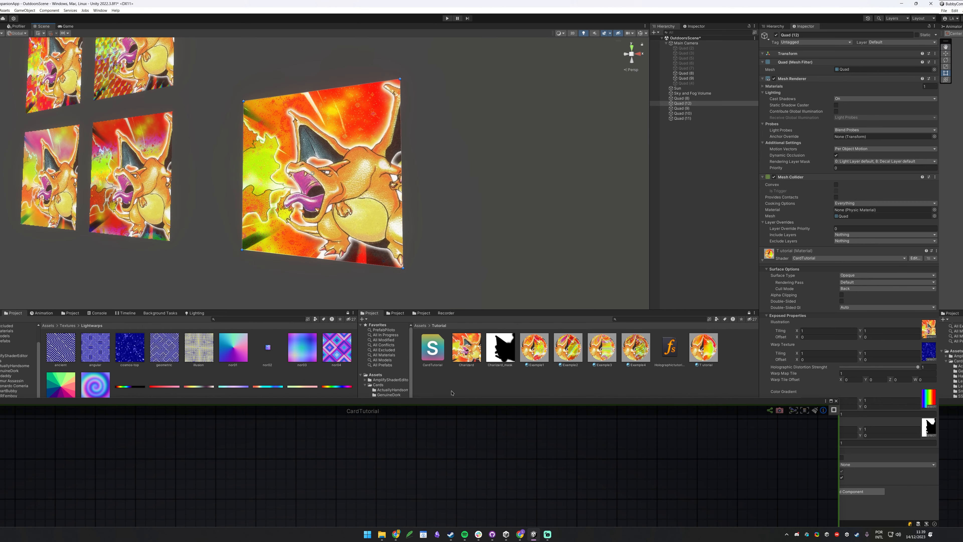
Lower Global Hologoil Alpha to check the card's hologram, then set it back to 1.
left_click_drag(465, 406, 358, 397)
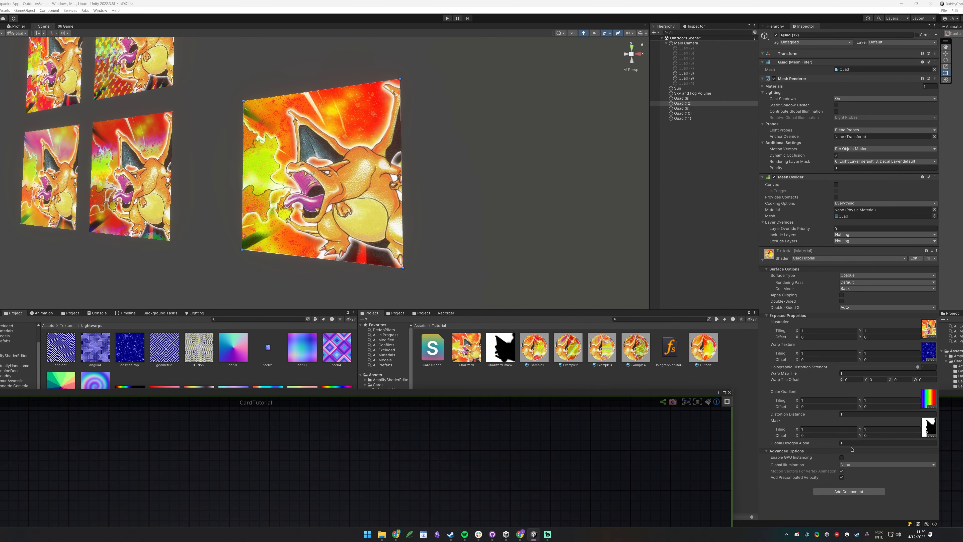
left_click_drag(821, 444, 793, 452)
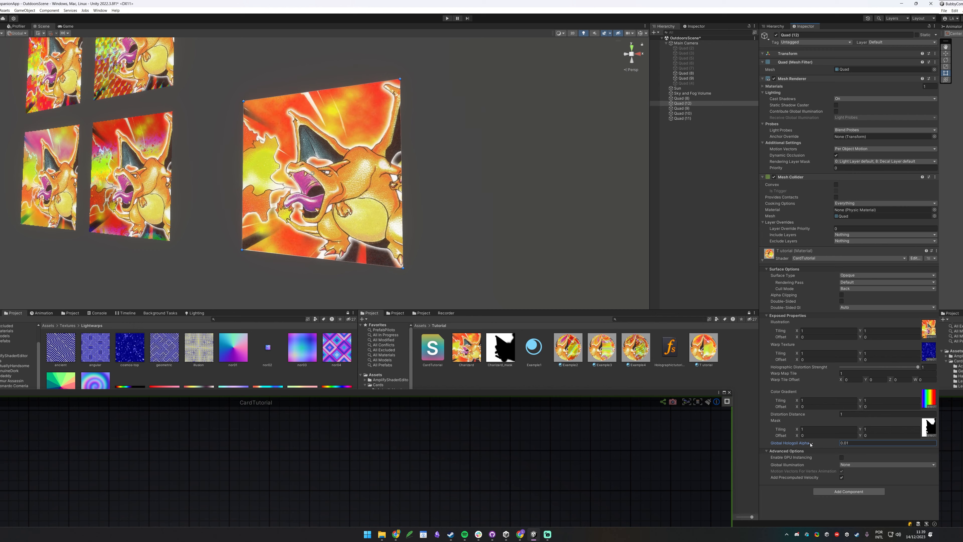
left_click_drag(395, 213, 420, 230, "alt")
left_click(854, 443)
type("1")
left_click_drag(336, 194, 379, 179, "alt")
middle_click_drag(212, 174, 532, 168)
left_click_drag(436, 227, 414, 146, "alt")
middle_click_drag(510, 146, 186, 154)
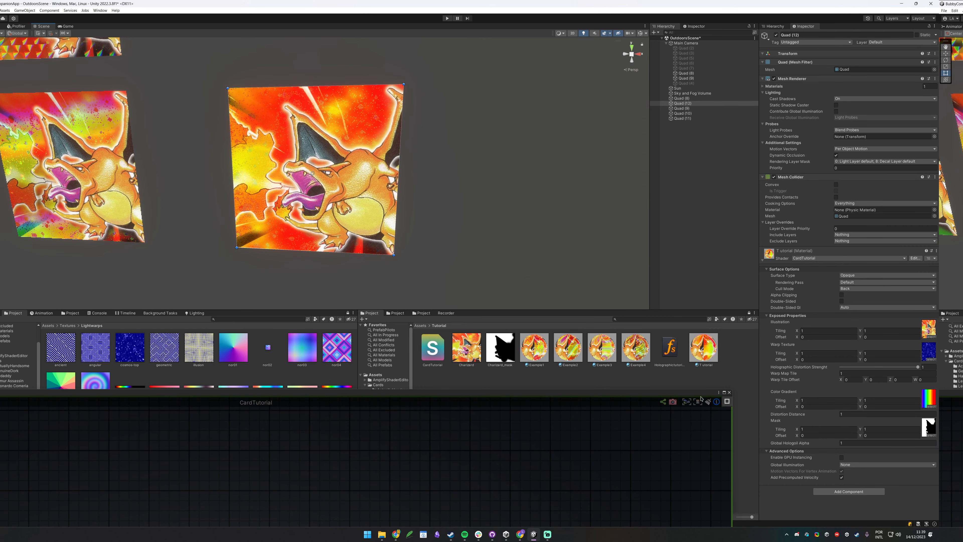
left_click_drag(731, 394, 872, 83)
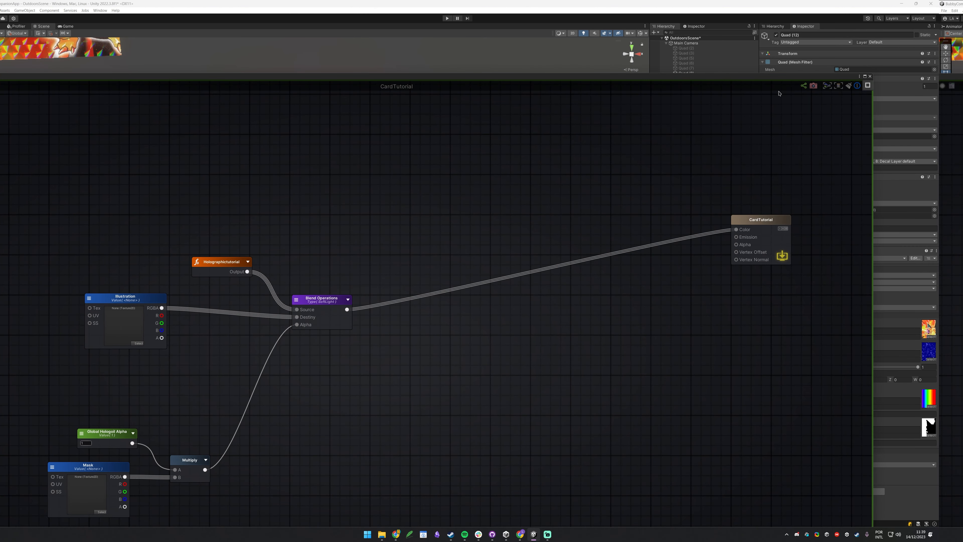
Rearrange the graph, moving Illustration left and the alpha, Mask and Multiply nodes down.
left_click(866, 77)
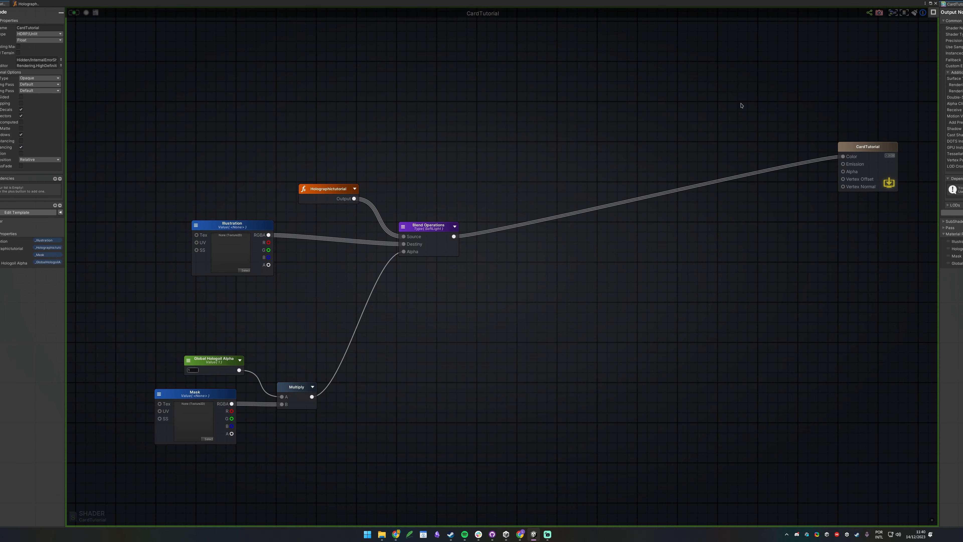
left_click(227, 227)
left_click_drag(226, 226, 100, 233)
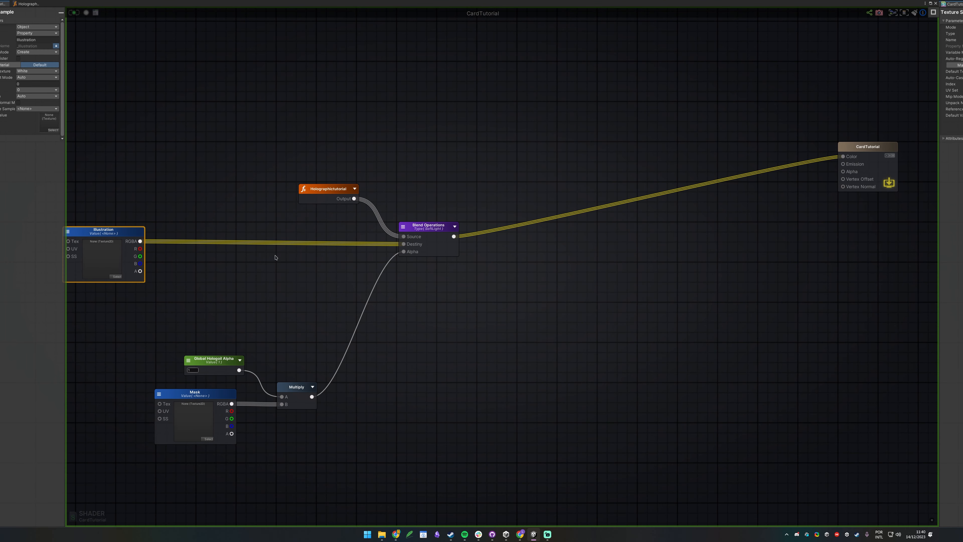
middle_click_drag(273, 254, 613, 208)
left_click(781, 130)
left_click_drag(447, 318, 643, 387)
left_click_drag(635, 343, 451, 387)
Create a float property named Foil Vibrance above the mask nodes.
key("1")
left_click(369, 287)
left_click(370, 288)
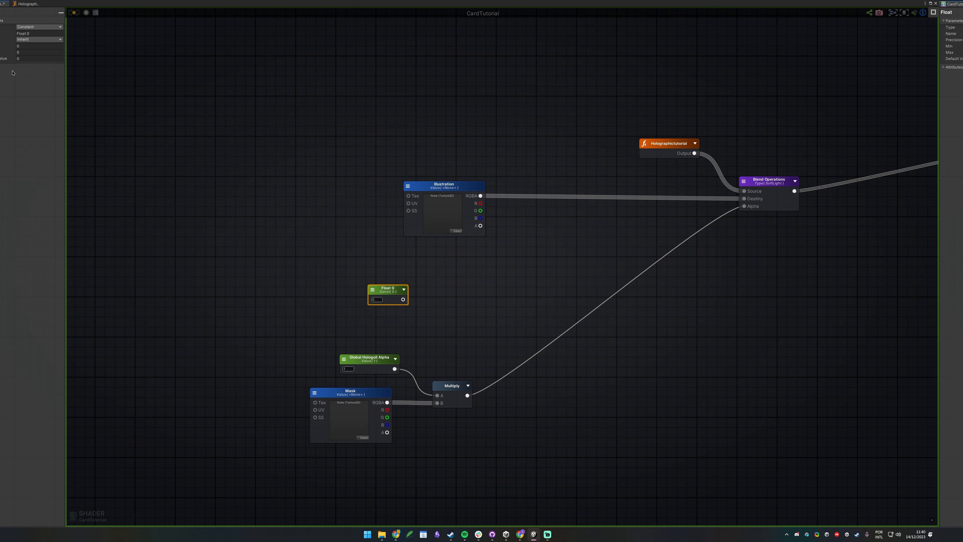
left_click(39, 26)
left_click(34, 35)
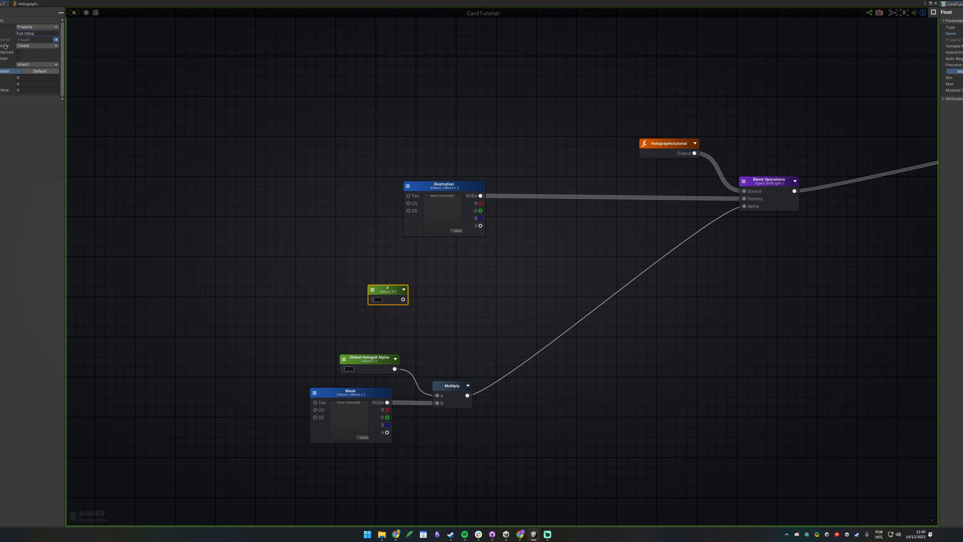
key("Return")
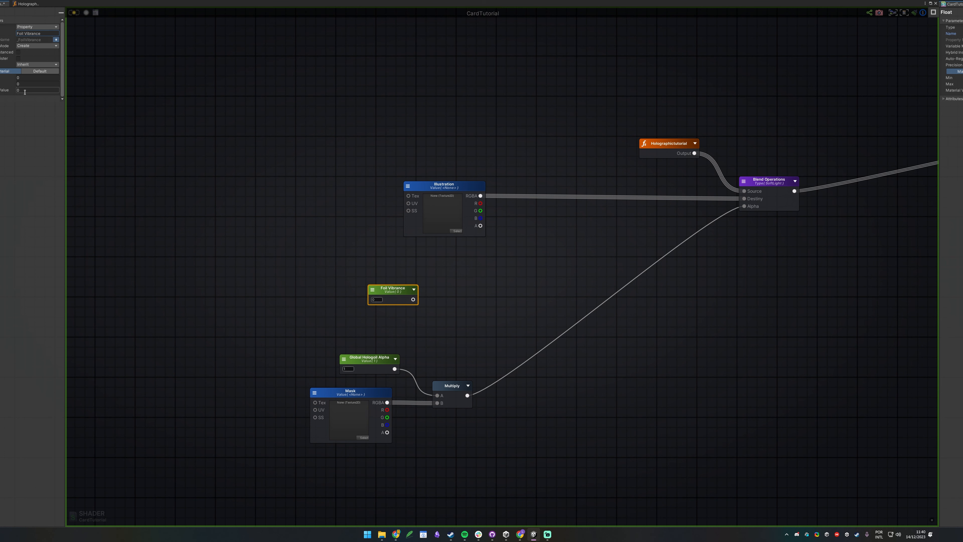
left_click_drag(389, 291, 359, 282)
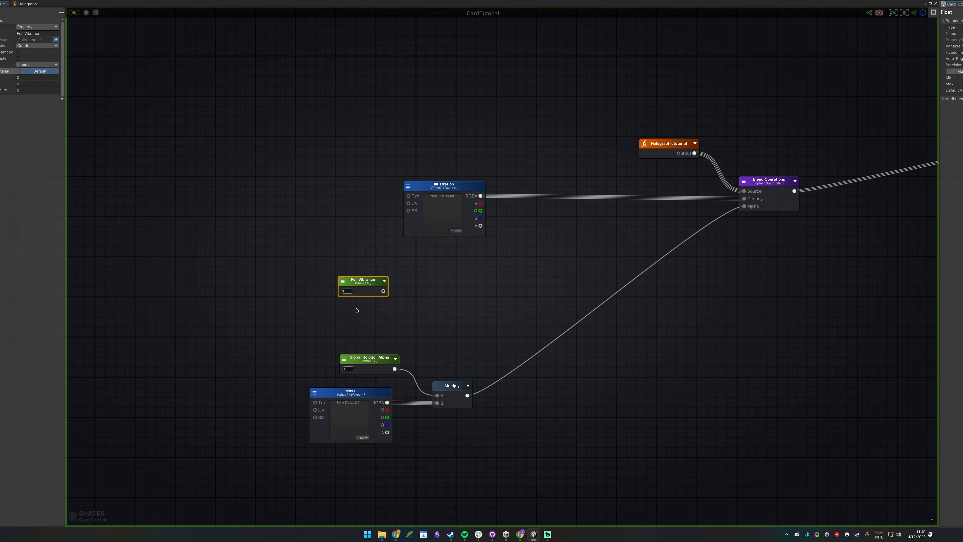
left_click(471, 296)
Multiply Foil Vibrance with the masked alpha and feed the result into a new Lerp's Alpha.
right_click(492, 267)
left_click(499, 289)
left_click_drag(468, 395, 507, 307)
left_click_drag(383, 291, 529, 271)
left_click(569, 234)
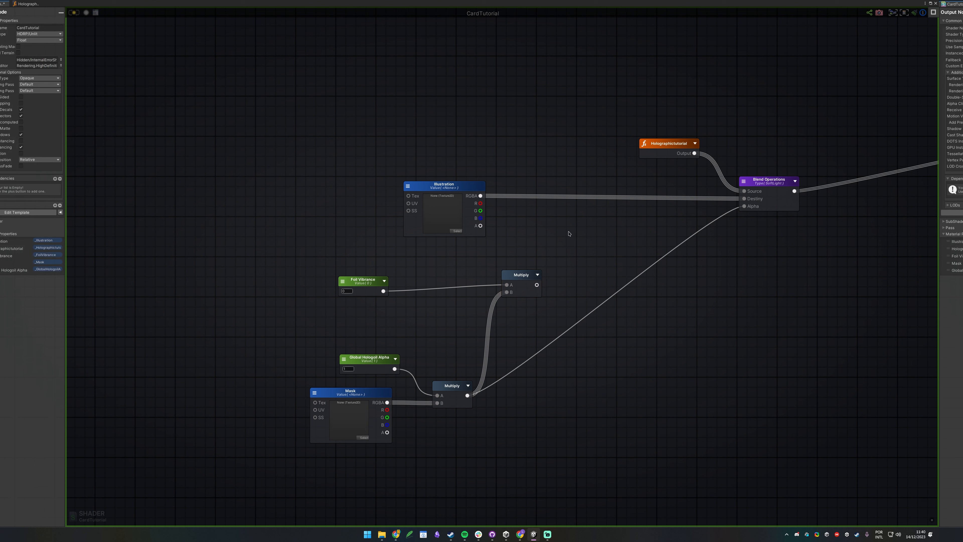
key("l")
left_click(556, 228)
left_click_drag(537, 285, 559, 254)
Connect Illustration's RGBA to the Lerp's A and the hologram output to its B.
left_click(570, 242)
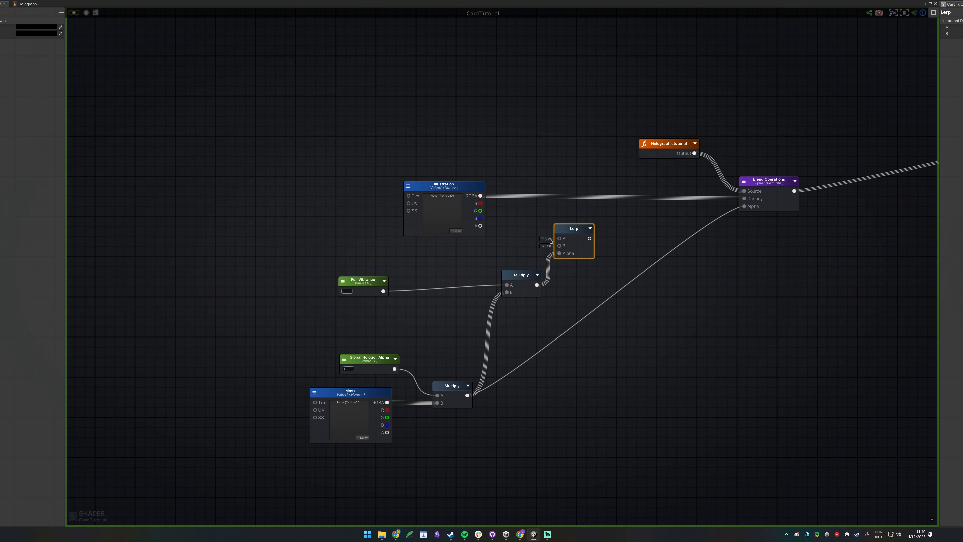
left_click_drag(557, 239, 559, 195)
left_click_drag(559, 246, 497, 254)
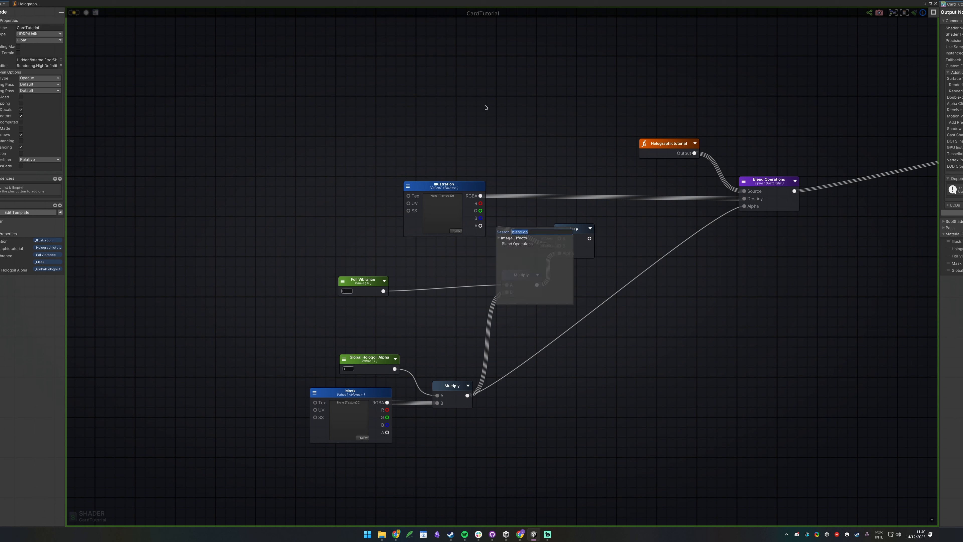
left_click_drag(480, 196, 559, 238)
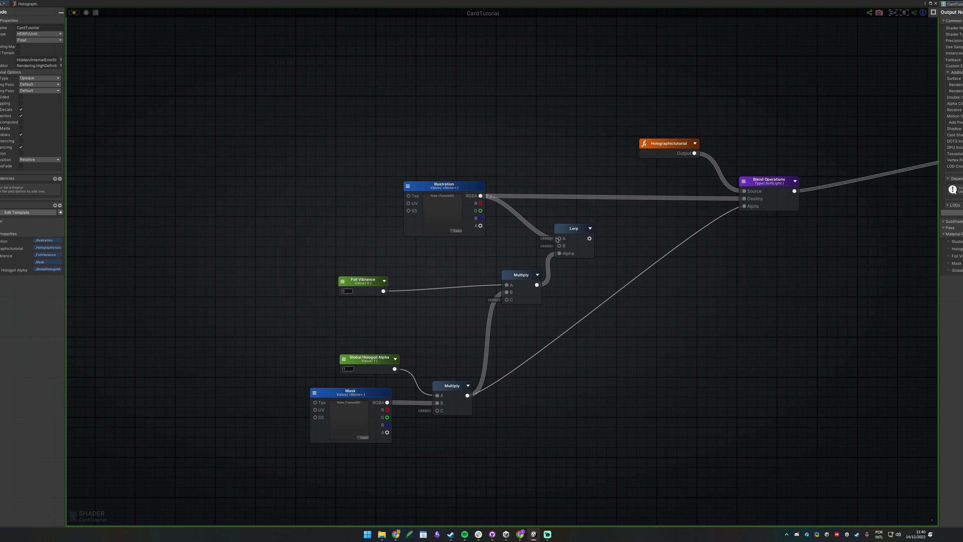
left_click_drag(660, 144, 560, 246)
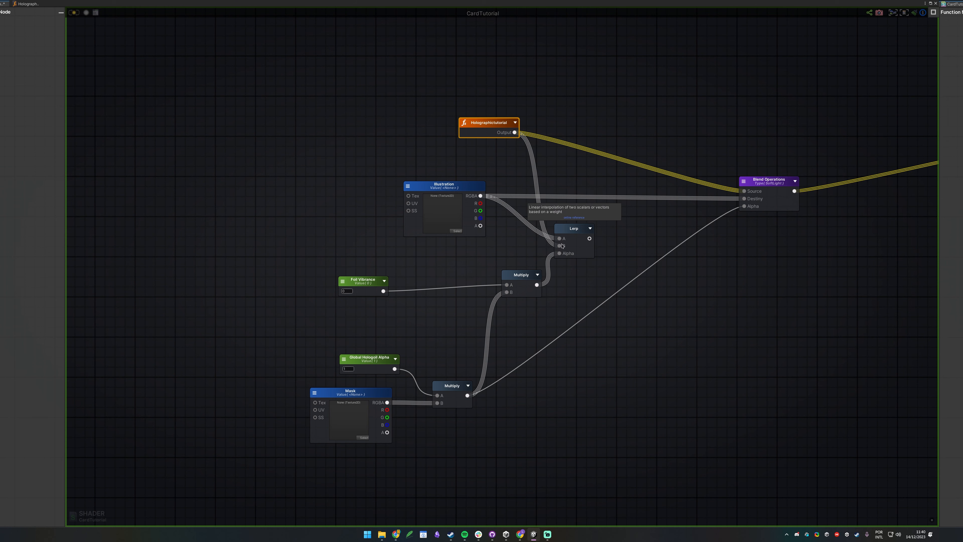
left_click(556, 291)
Tidy the Multiply, Foil Vibrance and Mask nodes, then feed the Lerp into Blend Operations' Destiny.
left_click_drag(512, 275, 491, 296)
left_click(370, 292)
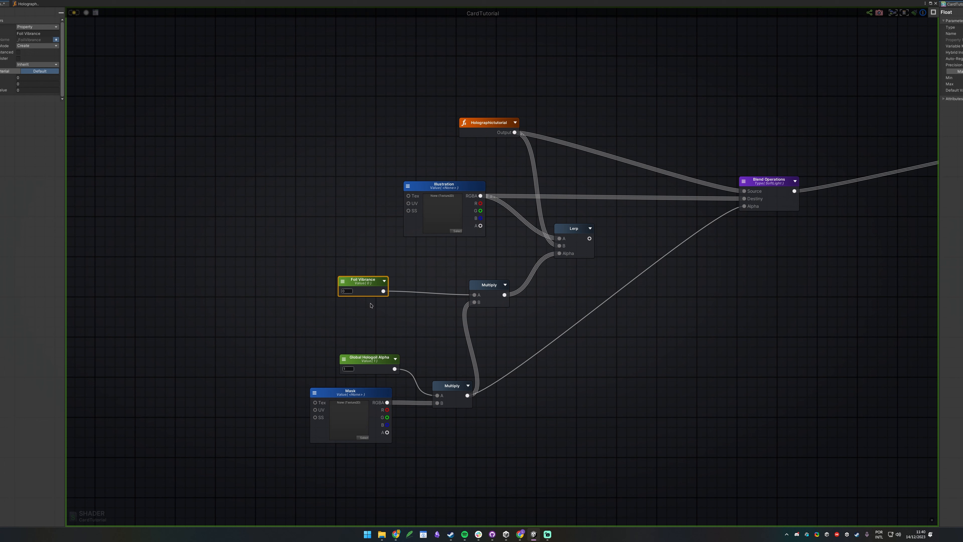
mouse_move(351, 391)
left_mouse_down()
mouse_move(419, 458)
mouse_move(351, 396)
left_mouse_up()
left_click(631, 363)
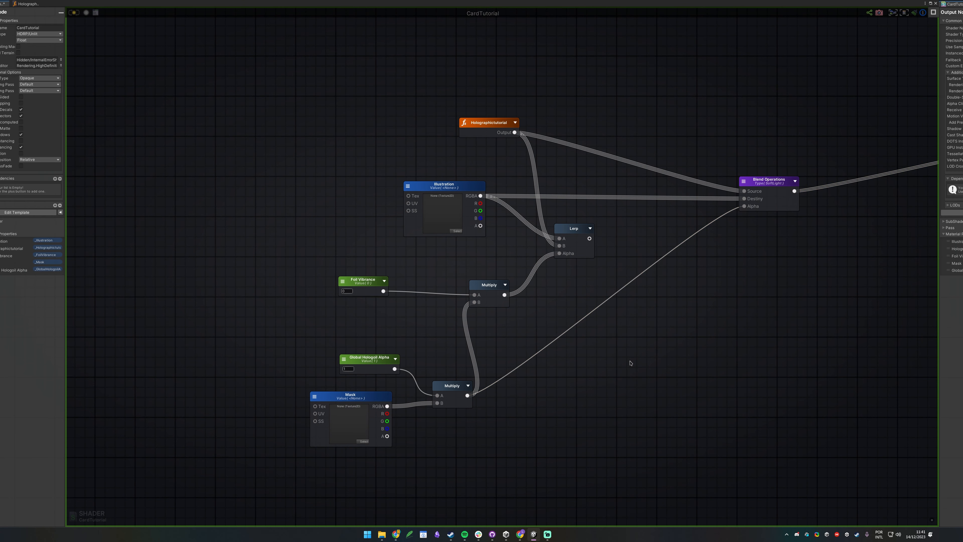
left_click_drag(590, 238, 744, 199)
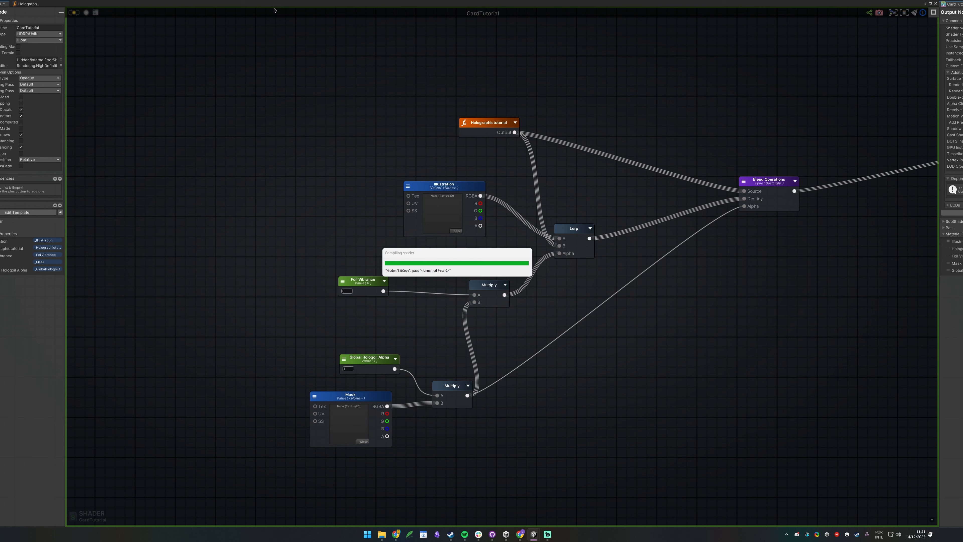
left_click_drag(276, 8, 113, 419)
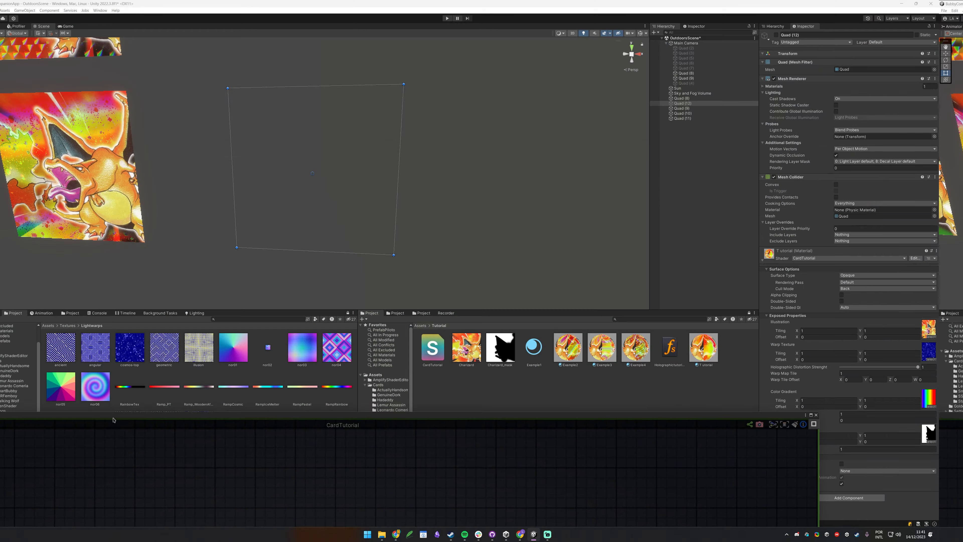
Select the Quad (12) card and preview its material with Foil Vibrance at 1.
left_click(319, 187)
left_click(701, 104)
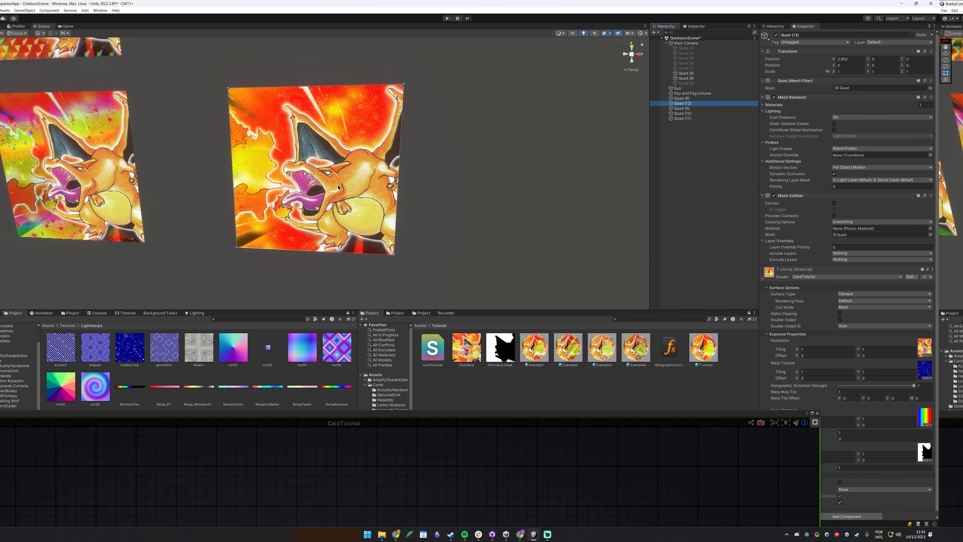
left_click_drag(768, 413, 652, 426)
left_click_drag(786, 440, 792, 436)
left_click(861, 439)
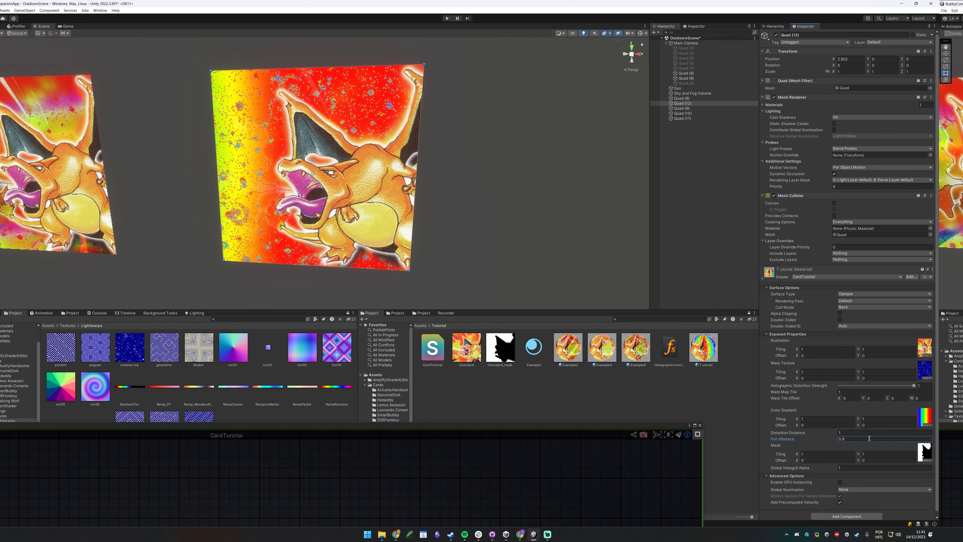
type("1")
left_click(851, 447)
Raise Distortion Distance to 3.02 and set Foil Vibrance to 0.2.
left_click_drag(820, 434, 844, 441)
left_click_drag(258, 150, 346, 159, "alt")
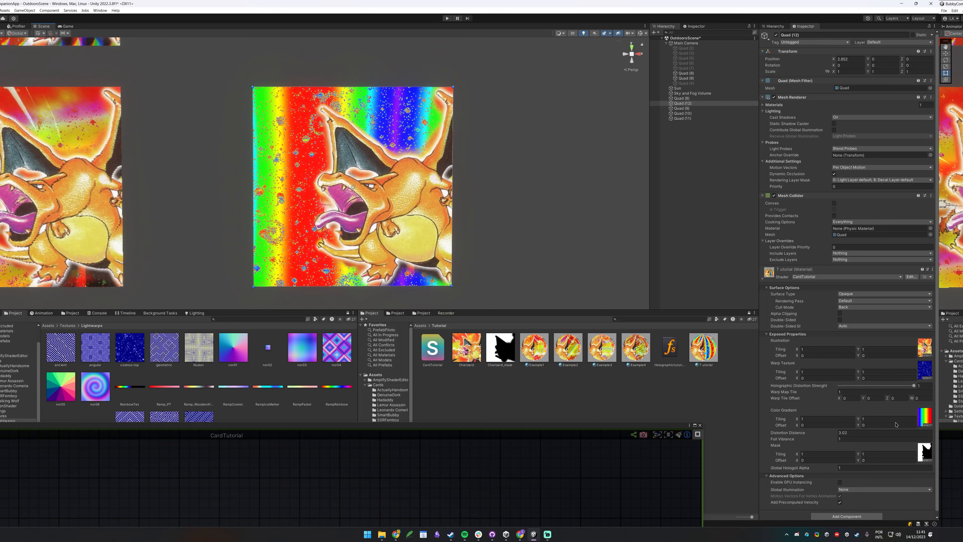
left_click(854, 440)
type(".2")
key("Return")
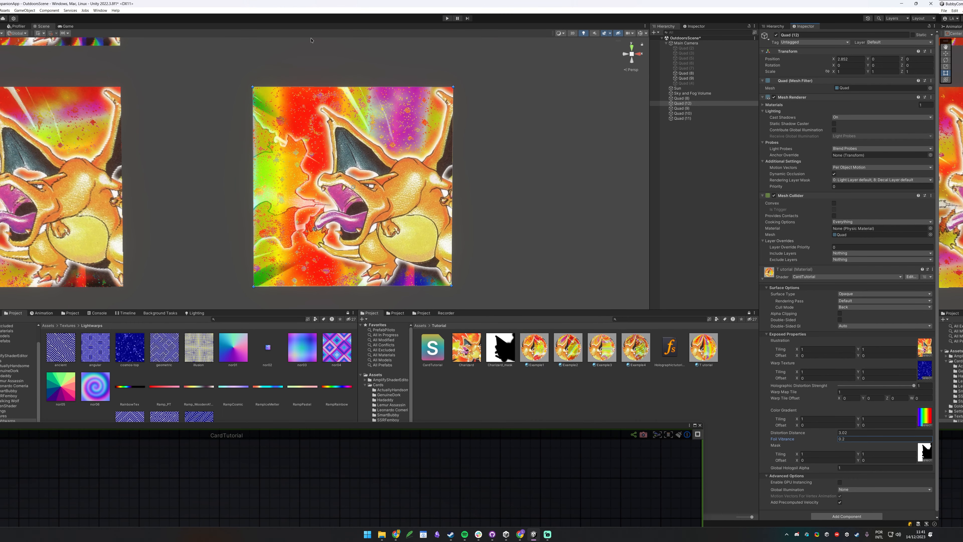
Orbit around the card while testing a lower Global Hologoil Alpha on the hologram.
left_click_drag(240, 144, 328, 144, "alt")
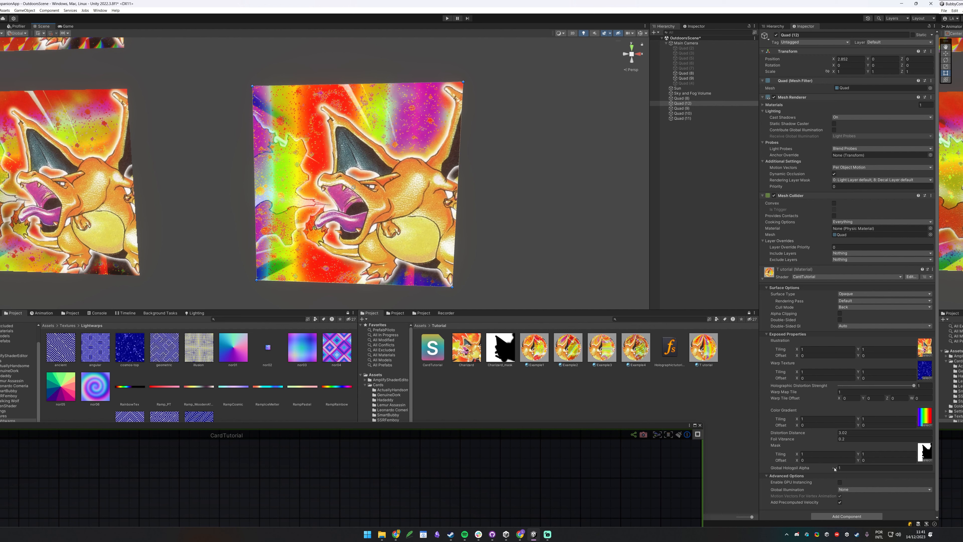
left_click_drag(834, 469, 828, 470)
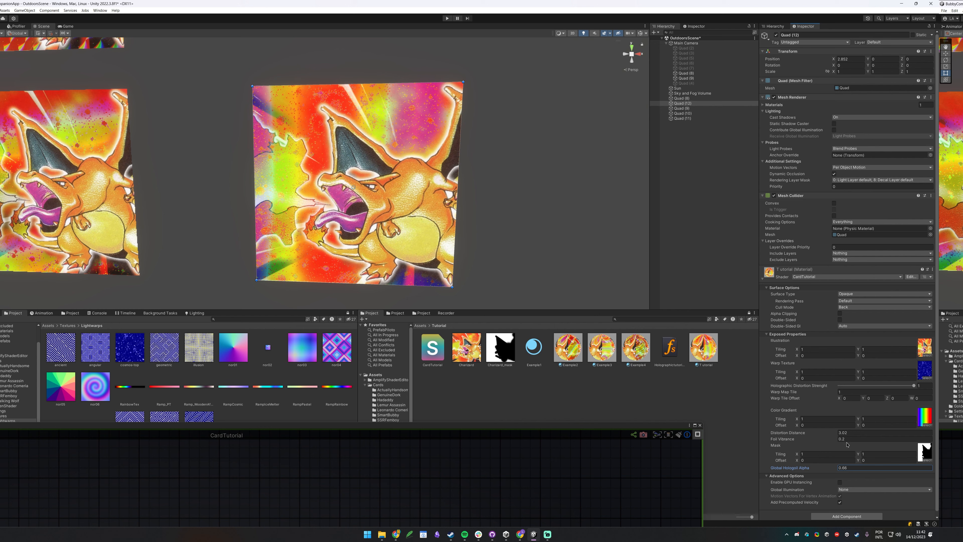
left_click_drag(304, 208, 348, 201, "alt")
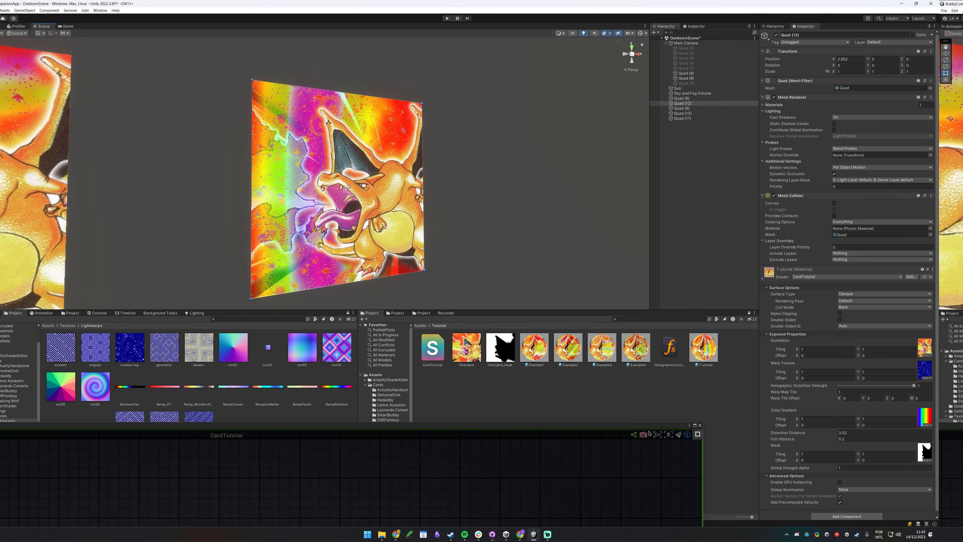
left_click_drag(646, 429, 840, 71)
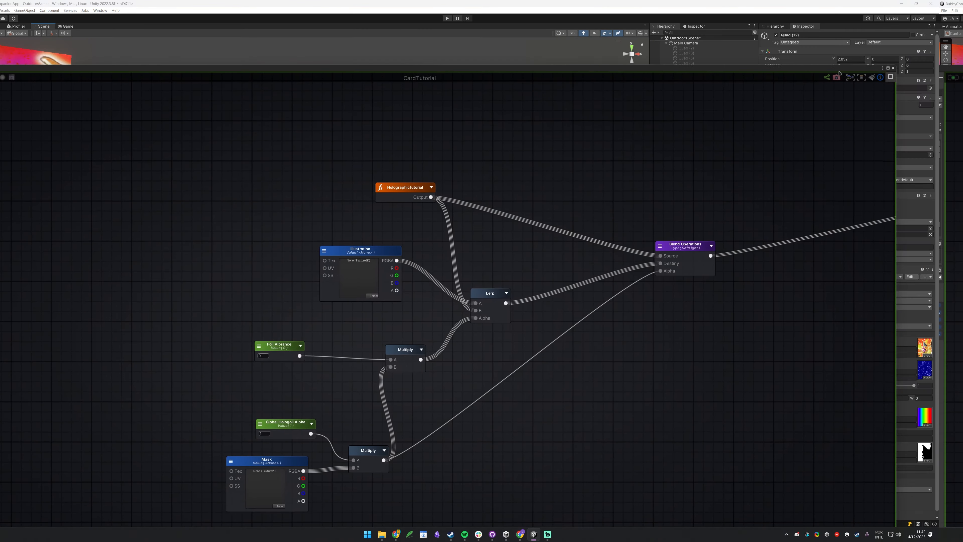
Add a One Minus node fed by Foil Vibrance in the maximized graph.
left_click(889, 69)
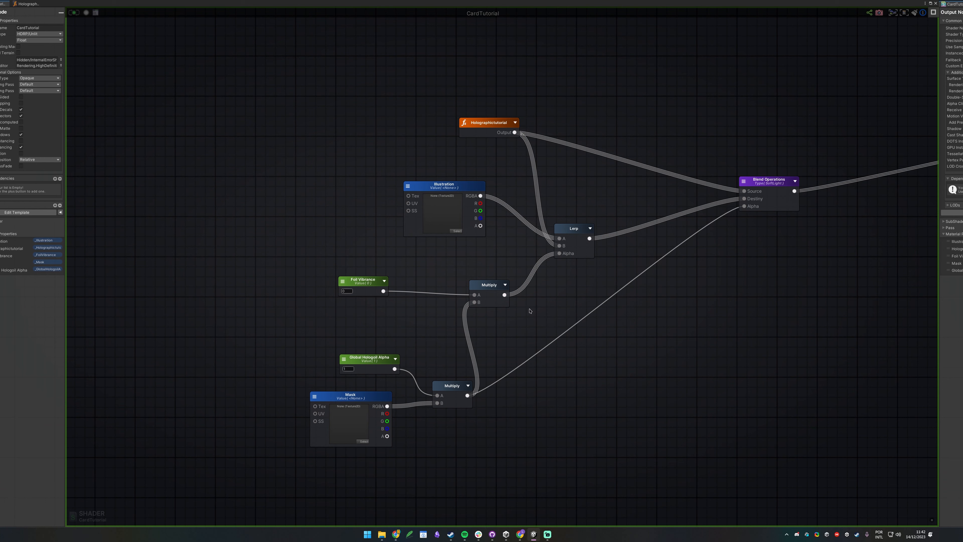
middle_click_drag(544, 342, 539, 302)
left_click_drag(380, 250, 527, 312)
type("one")
left_click(545, 322)
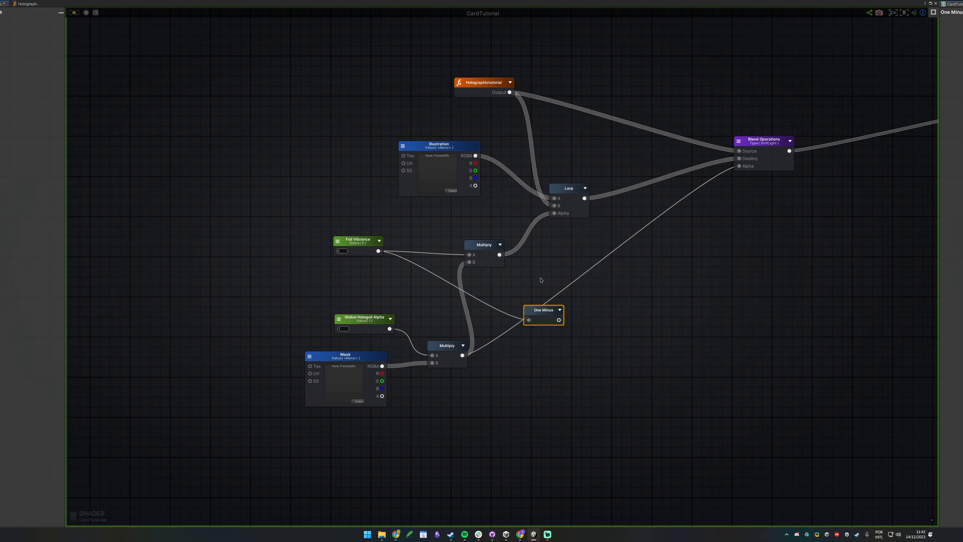
Multiply the One Minus output (A) by the masked alpha (B) and tidy the node.
left_click(608, 334)
key("m")
left_click(590, 316)
left_click_drag(558, 320, 593, 329)
left_click_drag(466, 357, 737, 171)
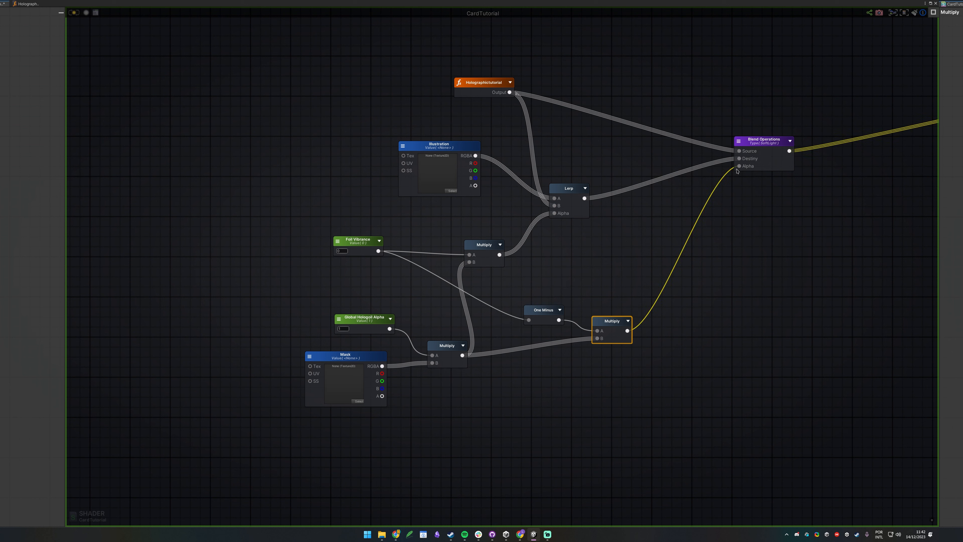
left_click(679, 213)
left_click(559, 310)
left_click_drag(531, 332, 498, 304)
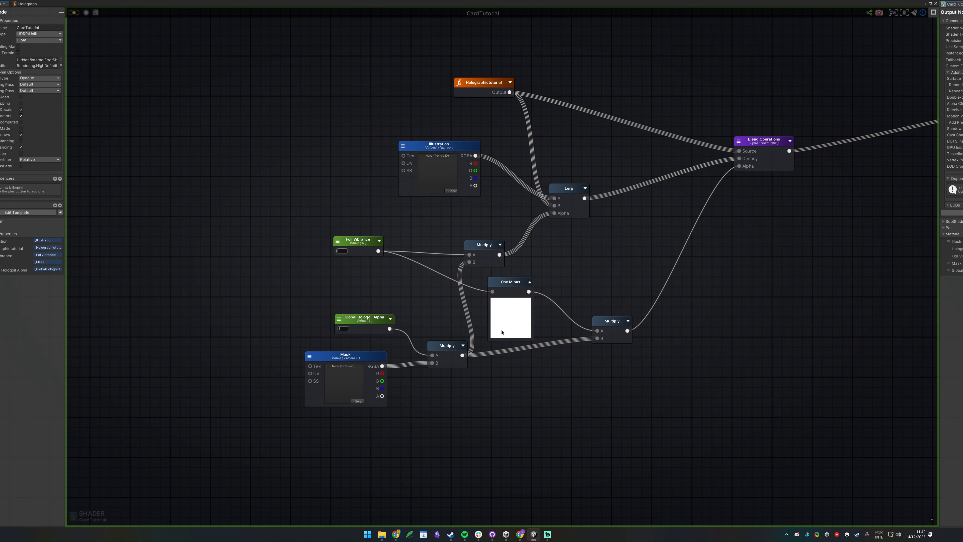
Expand the Foil Vibrance preview and test values 1 and 0 against the One Minus preview.
left_click(378, 241)
left_click_drag(358, 274, 348, 265)
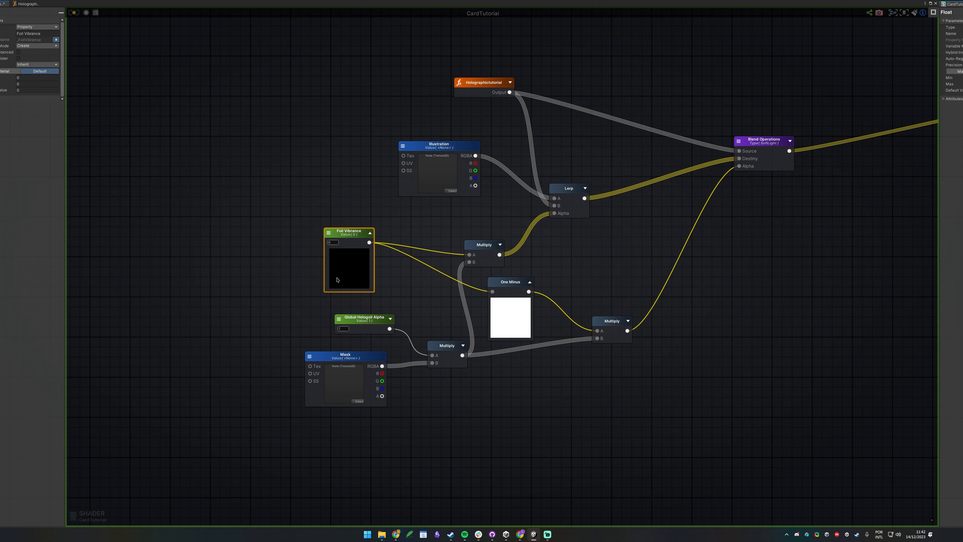
left_click(332, 243)
type("1")
left_click(434, 294)
left_click(334, 243)
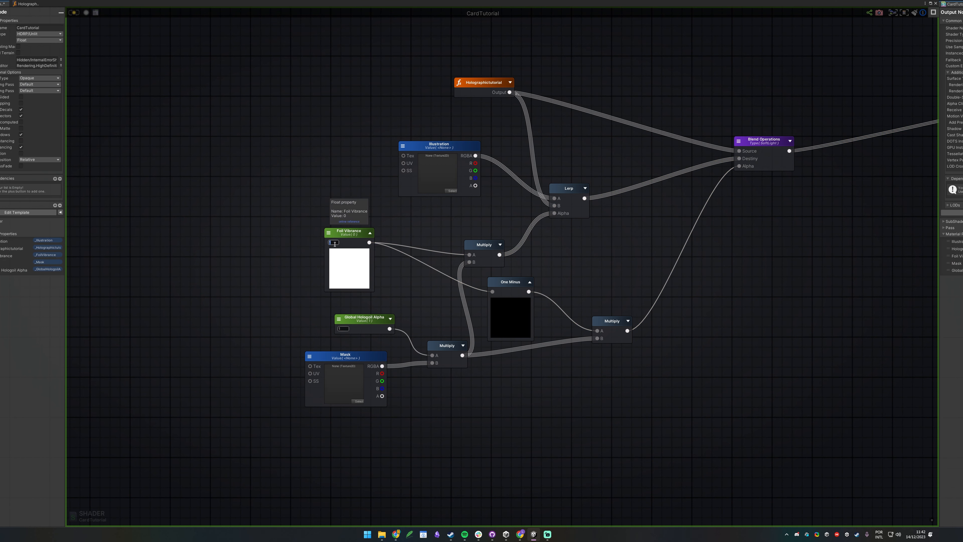
type("0")
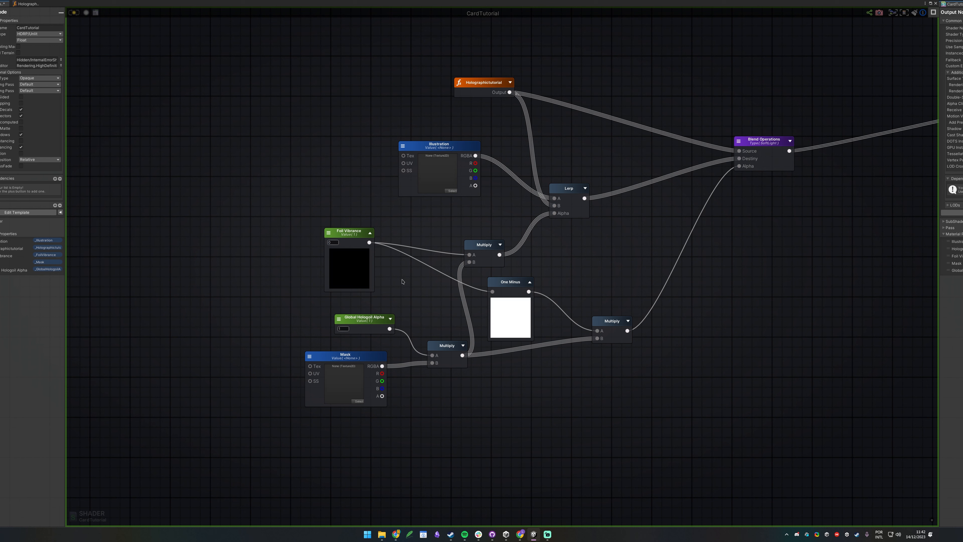
mouse_move(363, 250)
left_mouse_down()
mouse_move(375, 252)
mouse_move(350, 245)
mouse_move(357, 247)
left_mouse_up()
Set the Foil Vibrance default to 0.2 and move Blend Operations down.
left_click(345, 248)
type("0.66")
type("0.2")
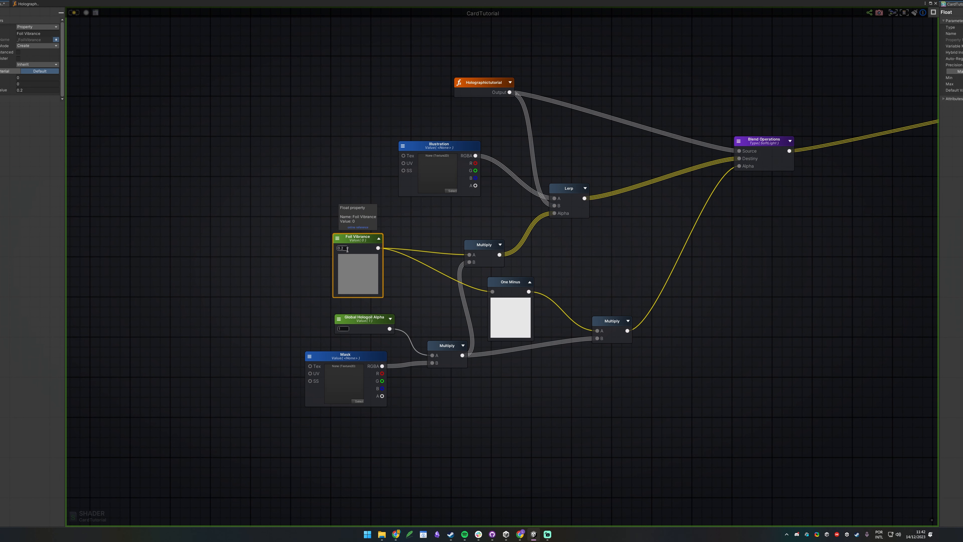
left_click(566, 365)
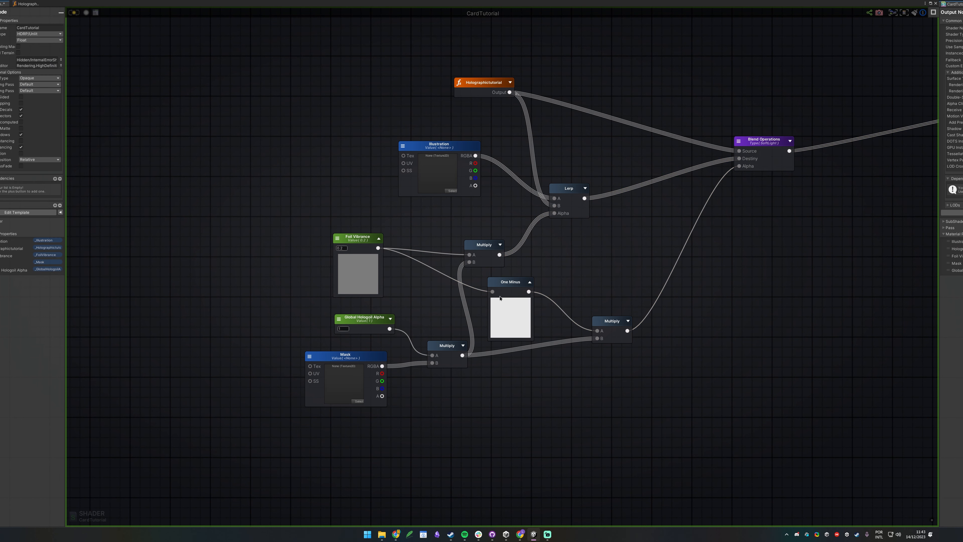
left_click_drag(768, 142, 768, 152)
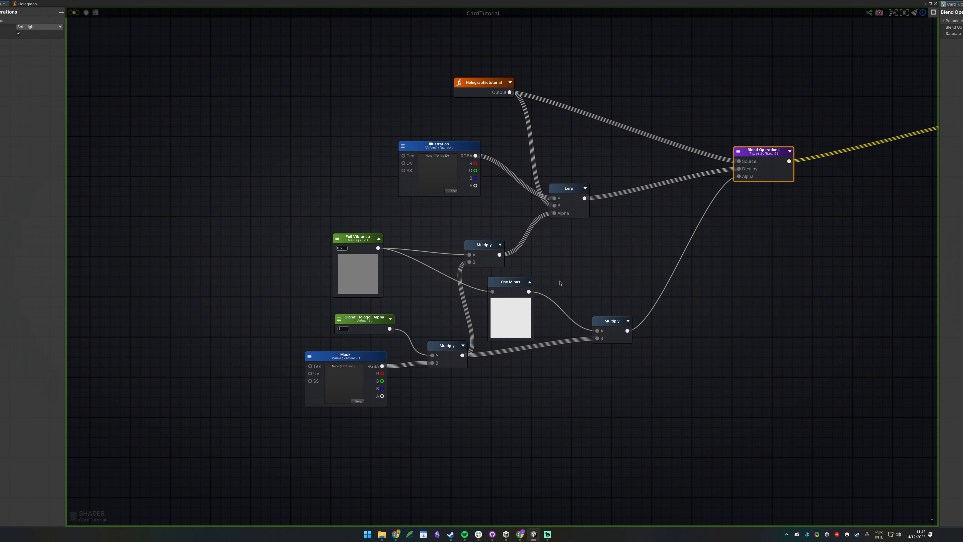
Shift the Mask, Global Hologoil Alpha and Multiply nodes left and collapse the Foil Vibrance and One Minus previews.
left_click_drag(447, 450, 323, 317)
mouse_move(367, 330)
left_mouse_down()
mouse_move(354, 372)
mouse_move(355, 332)
left_mouse_up()
left_click(351, 306)
left_click(345, 249)
type("0")
left_click(549, 448)
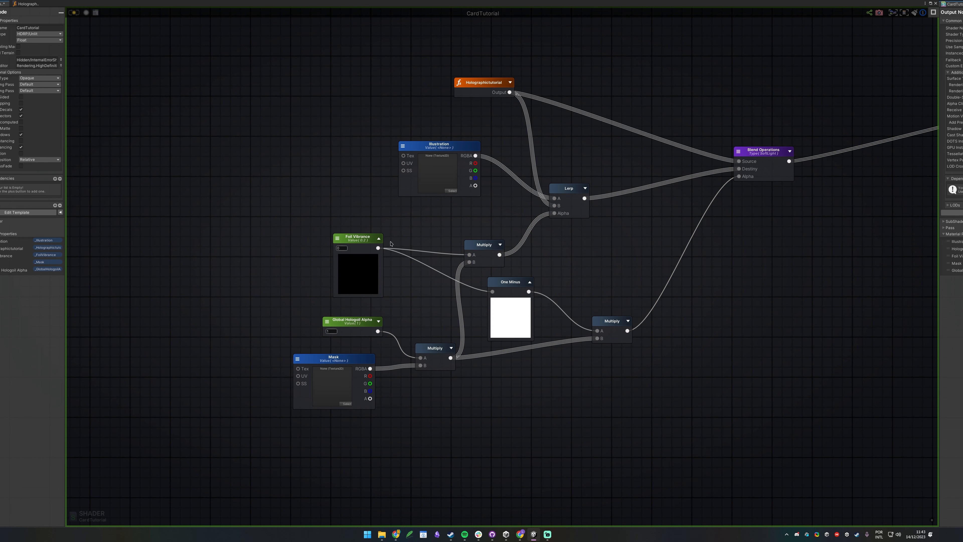
left_click(378, 240)
left_click(528, 284)
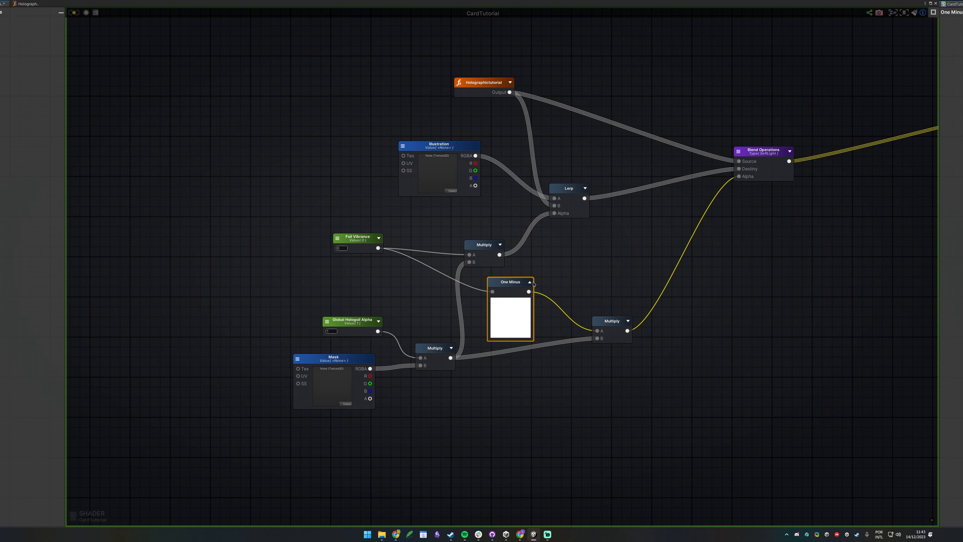
left_click(530, 284)
left_click_drag(508, 287, 522, 316)
left_click(587, 269)
Assign the rainbow texture to the material's Color Gradient and orbit the card.
middle_click_drag(705, 224, 593, 223)
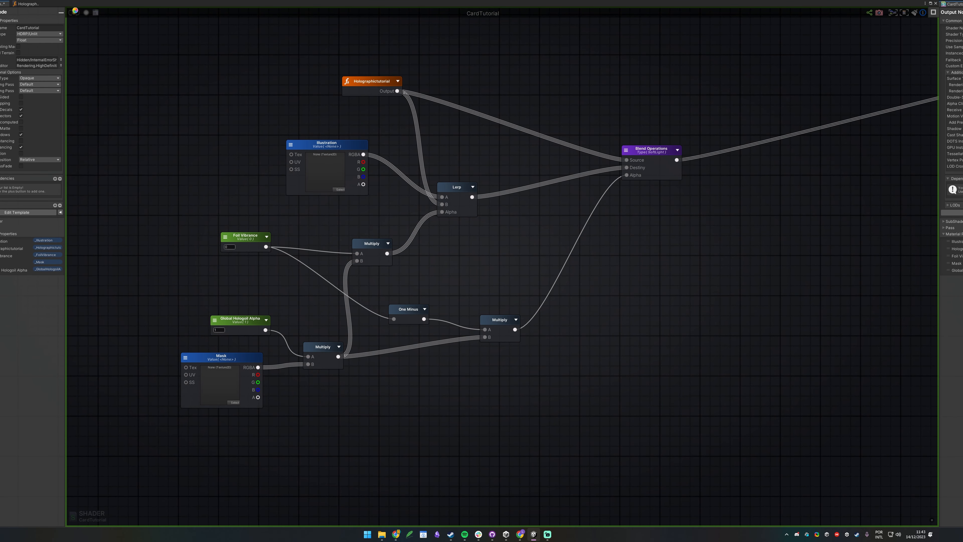
left_click_drag(385, 5, 250, 435)
left_click_drag(451, 228, 448, 207, "alt")
left_click_drag(130, 393, 898, 413)
mouse_move(508, 186)
left_mouse_down("alt")
mouse_move(482, 183)
mouse_move(538, 172)
mouse_move(537, 206)
mouse_move(516, 198)
mouse_move(546, 205)
mouse_move(538, 211)
mouse_move(498, 189)
mouse_move(550, 217)
mouse_move(531, 212)
mouse_move(501, 290)
mouse_move(512, 168)
mouse_move(522, 226)
mouse_move(518, 161)
mouse_move(519, 190)
mouse_move(597, 172)
mouse_move(478, 167)
mouse_move(584, 178)
mouse_move(482, 179)
mouse_move(499, 266)
mouse_move(518, 129)
mouse_move(531, 280)
mouse_move(500, 151)
mouse_move(490, 253)
mouse_move(511, 174)
left_mouse_up("alt")
Maximize the shader editor and open the Holographictutorial function graph.
left_click_drag(821, 430, 882, 79)
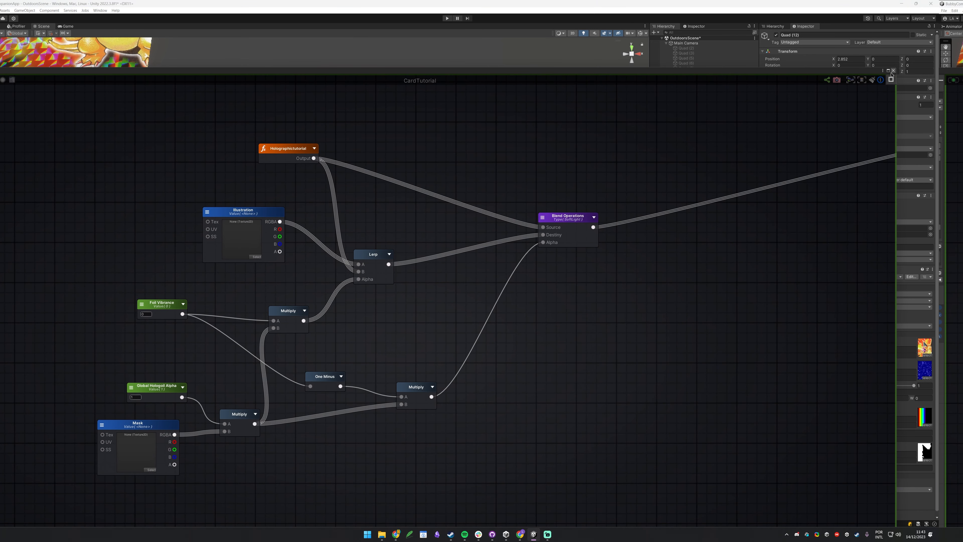
left_click(889, 71)
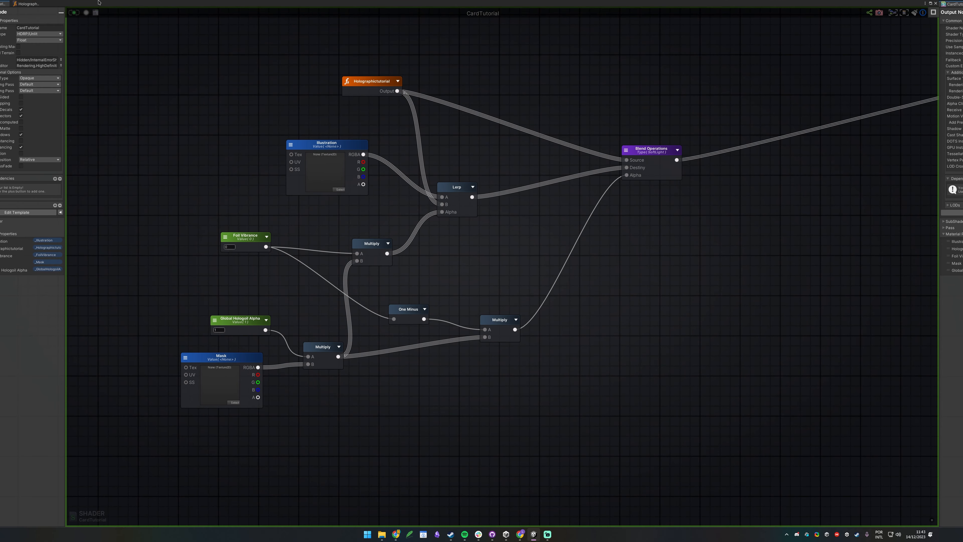
left_click(38, 3)
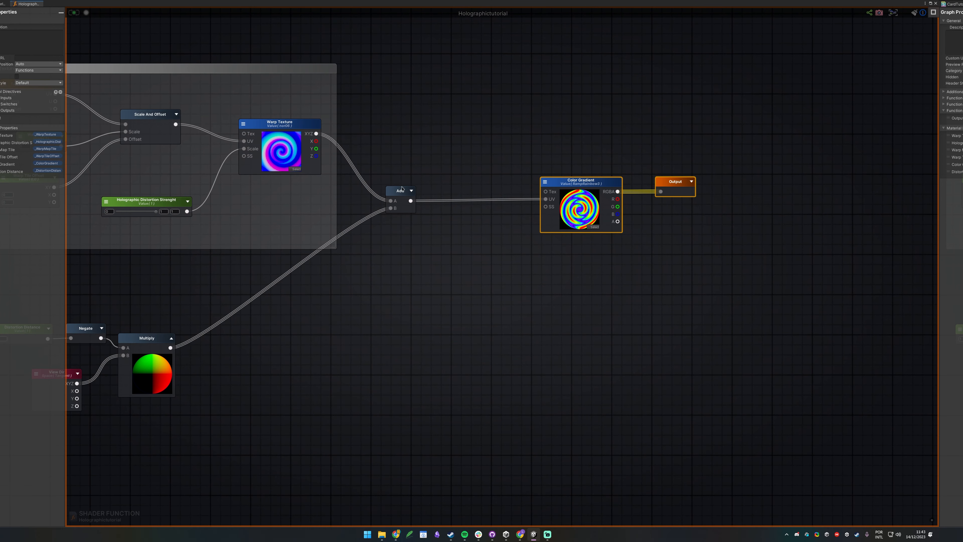
Move the Warp Texture Logic group to the left.
left_click_drag(538, 102, 797, 253)
middle_click_drag(203, 276, 278, 314)
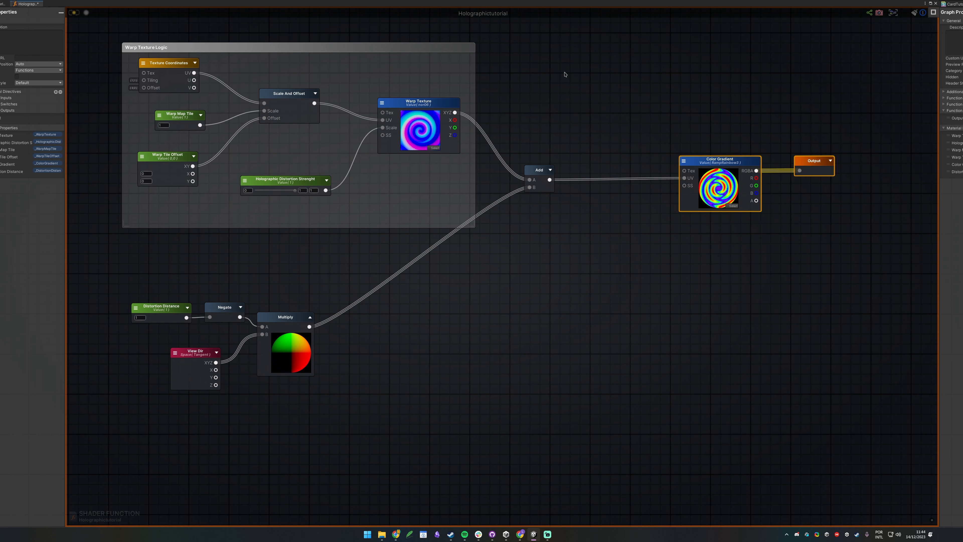
middle_click_drag(578, 147, 673, 60)
middle_click_drag(626, 181, 624, 345)
middle_click_drag(460, 306, 719, 290)
left_click_drag(565, 105, 362, 91)
middle_click_drag(684, 192, 546, 86)
Shift the four lower nodes to the left.
left_click_drag(189, 198, 512, 341)
left_click_drag(493, 271, 312, 299)
left_click(602, 50)
middle_click_drag(602, 50, 451, 104)
scroll(450, 261, "down", 3)
Place the Add node beside Color Gradient.
left_click_drag(575, 171, 578, 223)
left_click(570, 197)
left_click_drag(565, 164, 659, 161)
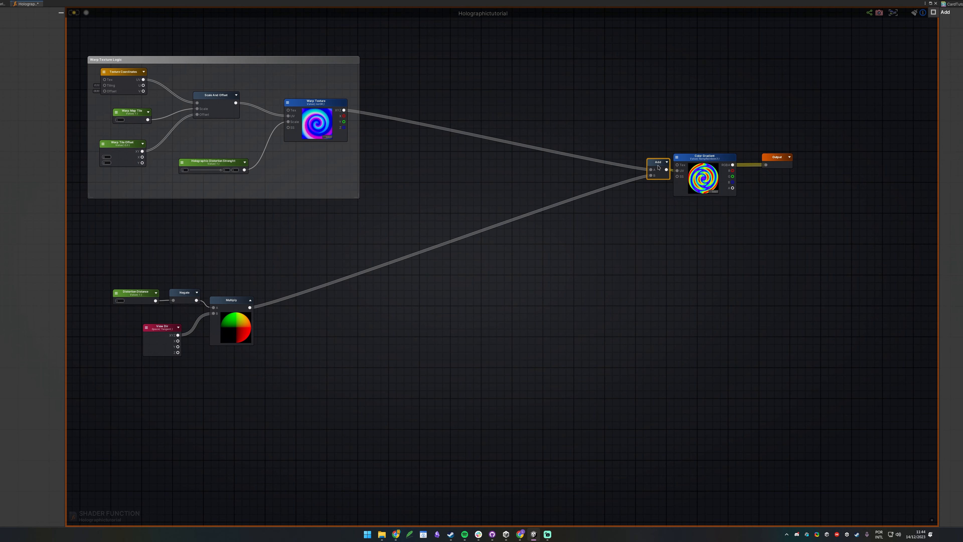
left_click(419, 125)
middle_click_drag(419, 125, 611, 247)
scroll(582, 131, "up", 1)
left_click_drag(489, 236, 598, 190)
middle_click_drag(598, 190, 452, 268)
Add a Vector3 constant set to (0,0,1).
left_click(439, 179)
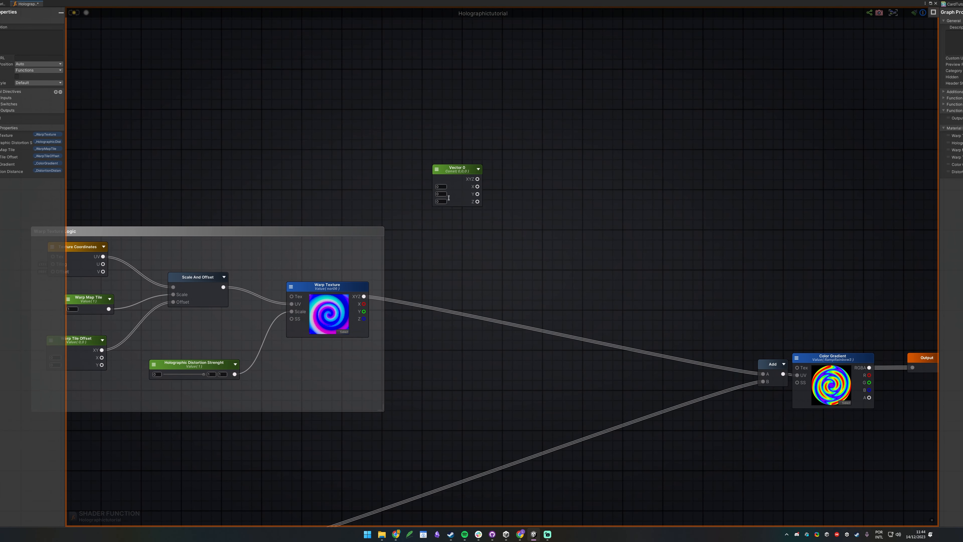
left_click_drag(460, 185, 444, 154)
left_click_drag(495, 104, 420, 220)
left_click(419, 167)
left_click(421, 174)
left_click(418, 182)
type("1")
left_click(455, 258)
left_click(421, 160)
left_click_drag(421, 161, 400, 146)
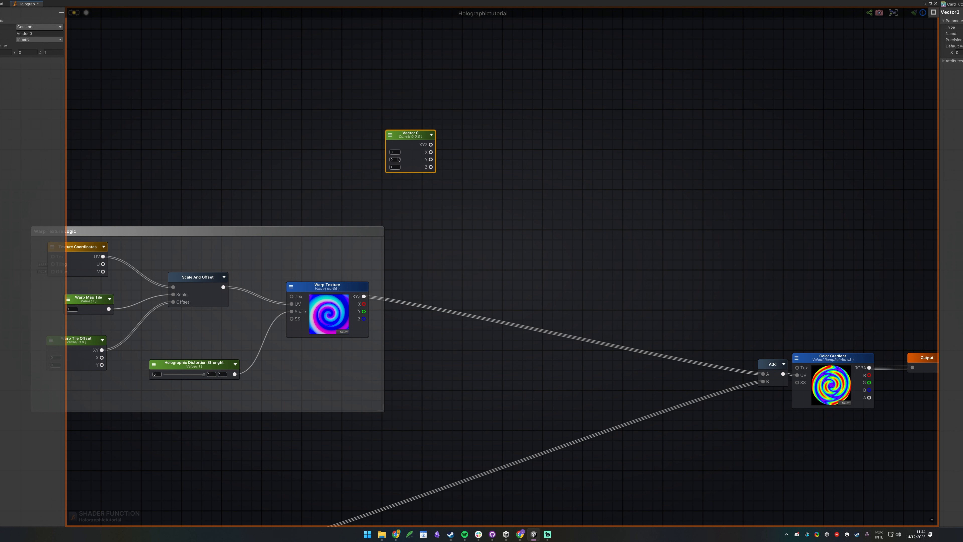
middle_click_drag(546, 247, 545, 247)
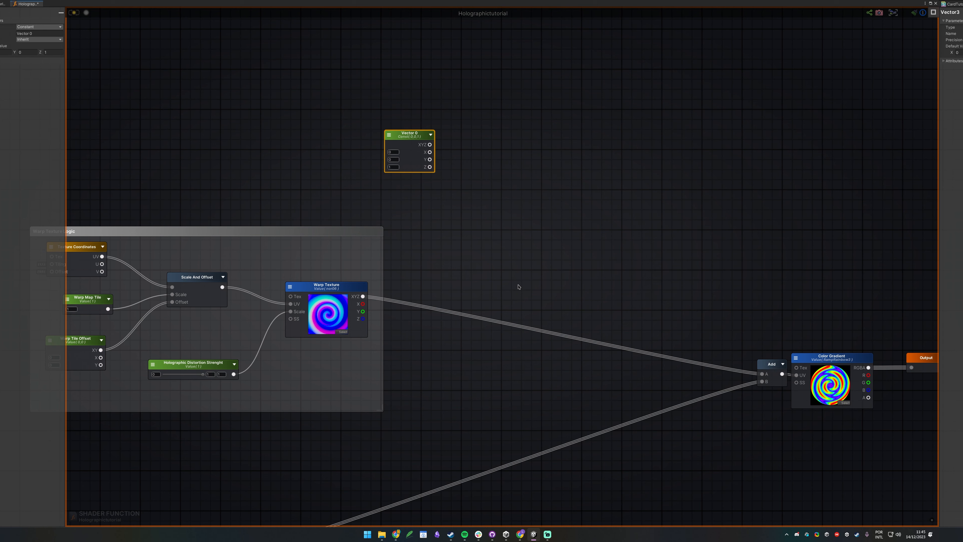
Add a Lerp with the Vector3 as A, Warp Texture XYZ as B, Distortion Distance as Alpha.
left_click(488, 202)
left_click_drag(430, 145, 494, 214)
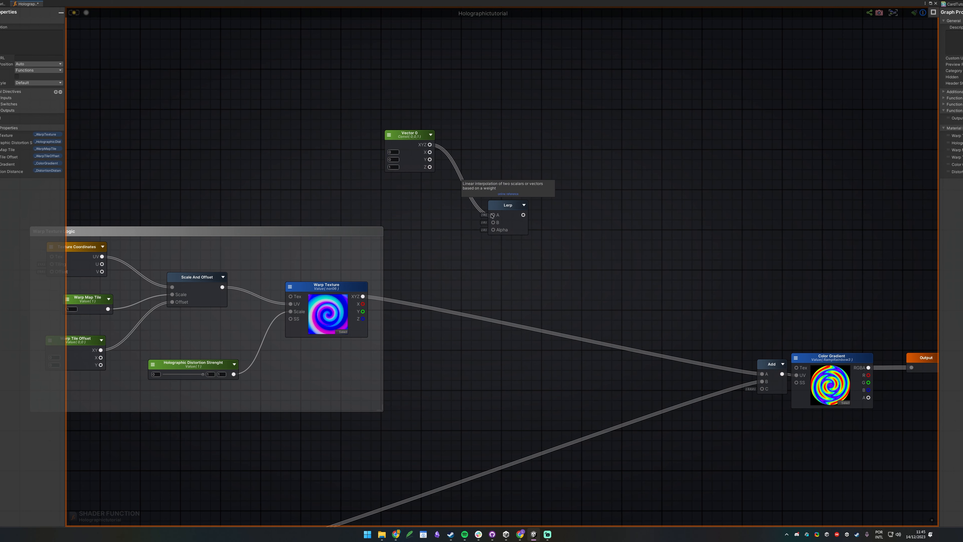
left_click_drag(363, 296, 494, 222)
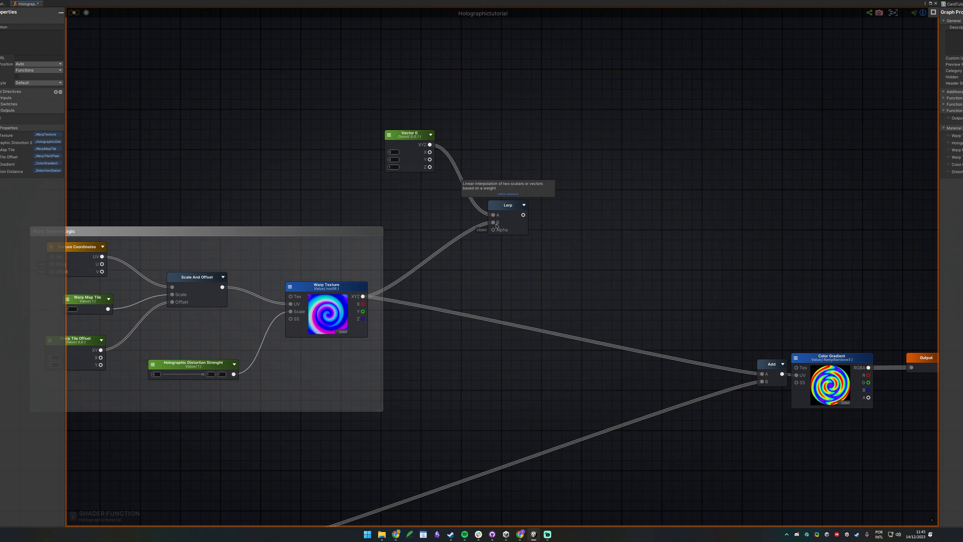
middle_click_drag(626, 343, 655, 276)
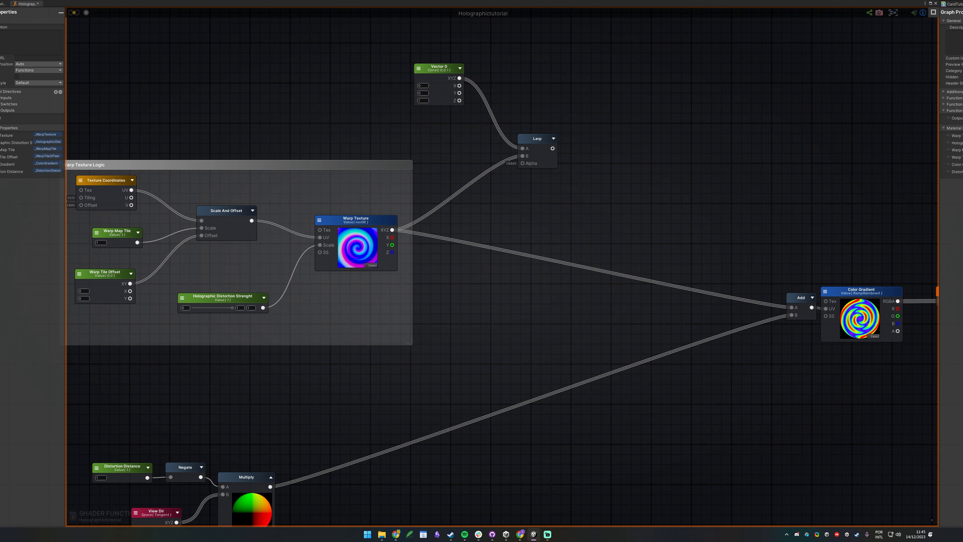
middle_click_drag(196, 450, 439, 282)
left_click_drag(390, 309, 765, 51)
Reposition the Vector 0 node and move the Add node next to Warp Texture.
middle_click_drag(830, 80, 526, 201)
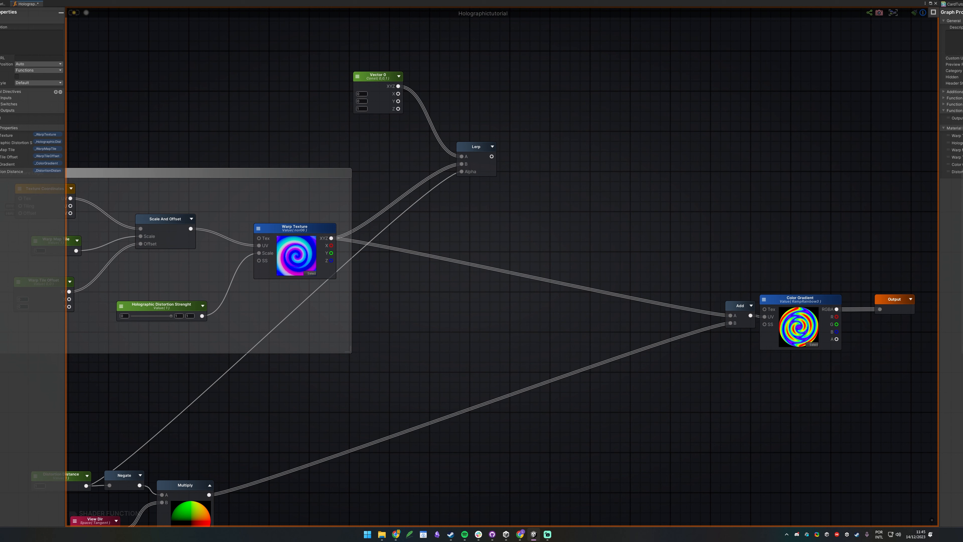
mouse_move(379, 76)
left_mouse_down()
mouse_move(378, 132)
mouse_move(375, 84)
left_mouse_up()
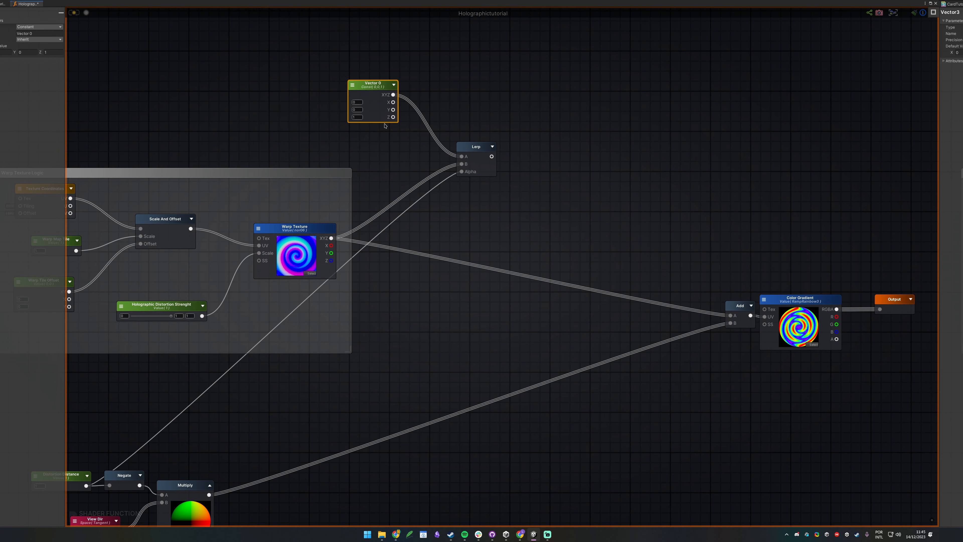
left_click(380, 154)
middle_click_drag(560, 224, 512, 191)
middle_click_drag(639, 254, 789, 211)
left_click_drag(844, 234, 522, 243)
middle_click_drag(684, 166, 574, 225)
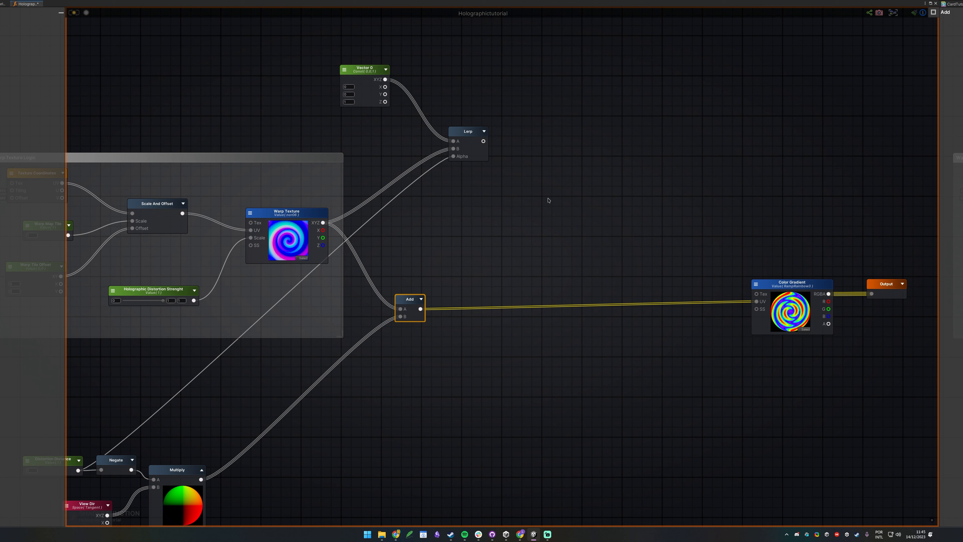
Add a Split node on the Lerp output.
left_click_drag(483, 141, 489, 145)
type("split")
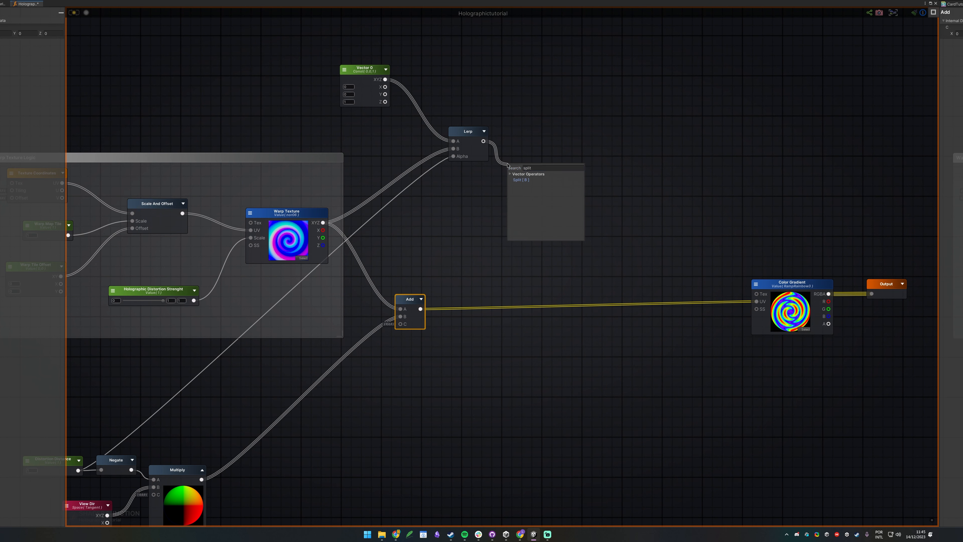
key("Return")
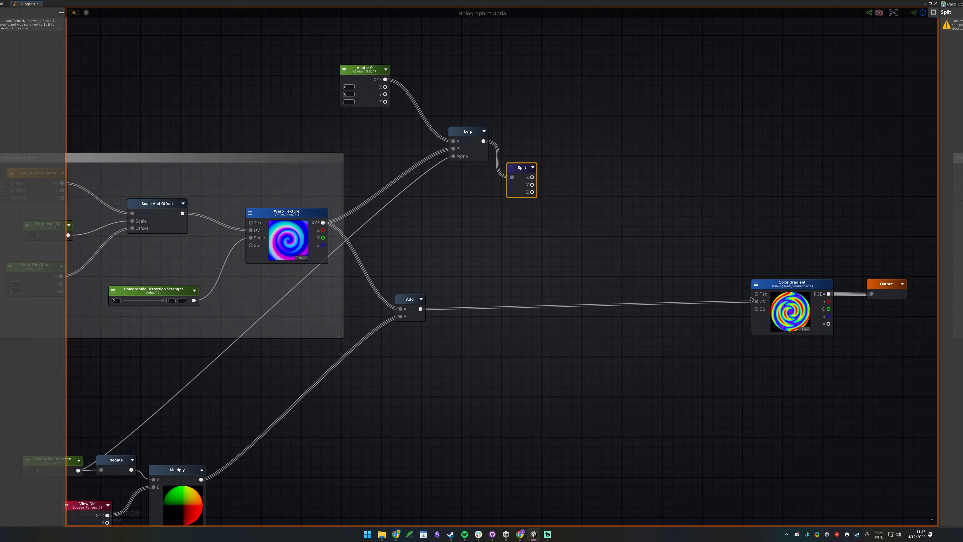
middle_click_drag(471, 184, 323, 183)
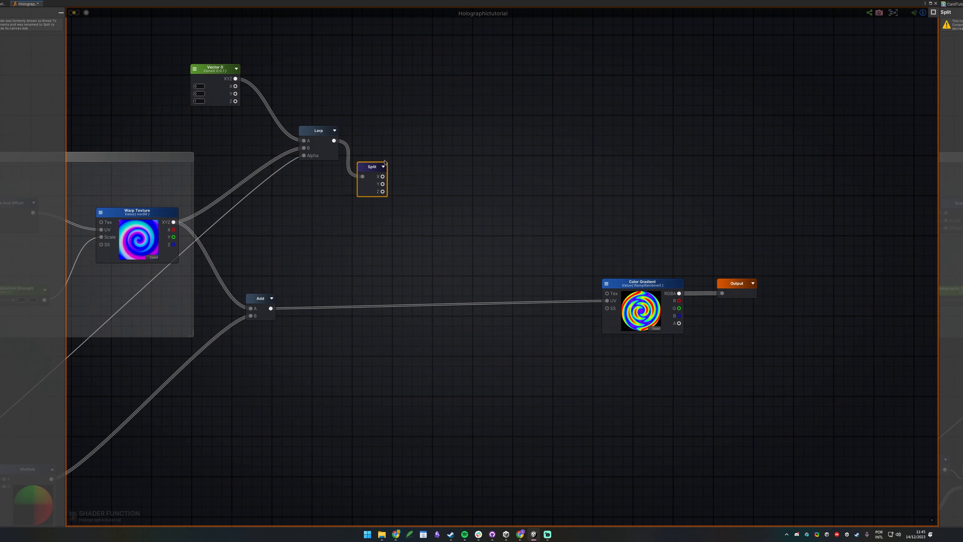
Append Split's X and Y into a Vector2.
left_click(414, 170)
left_click(415, 170)
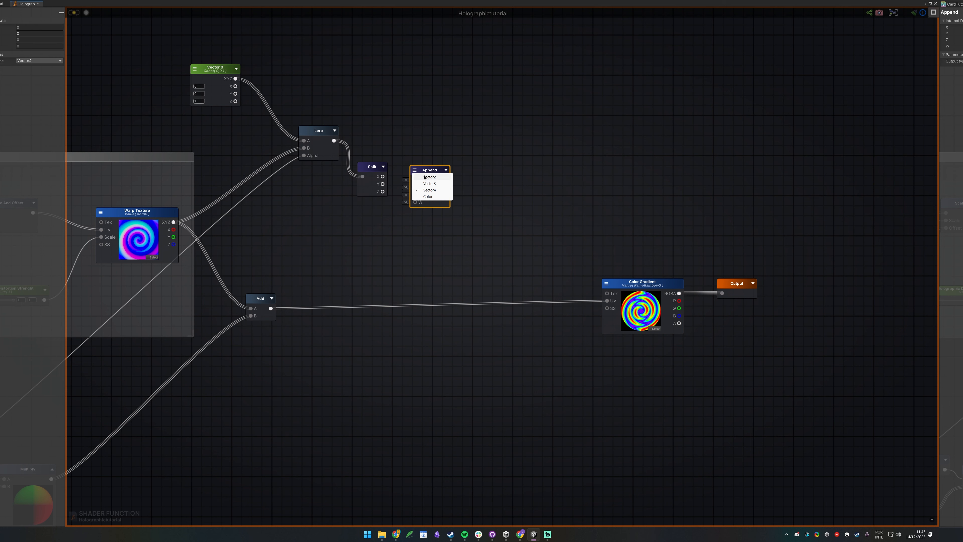
left_click(424, 177)
left_click_drag(383, 176, 416, 180)
left_click_drag(382, 184, 415, 187)
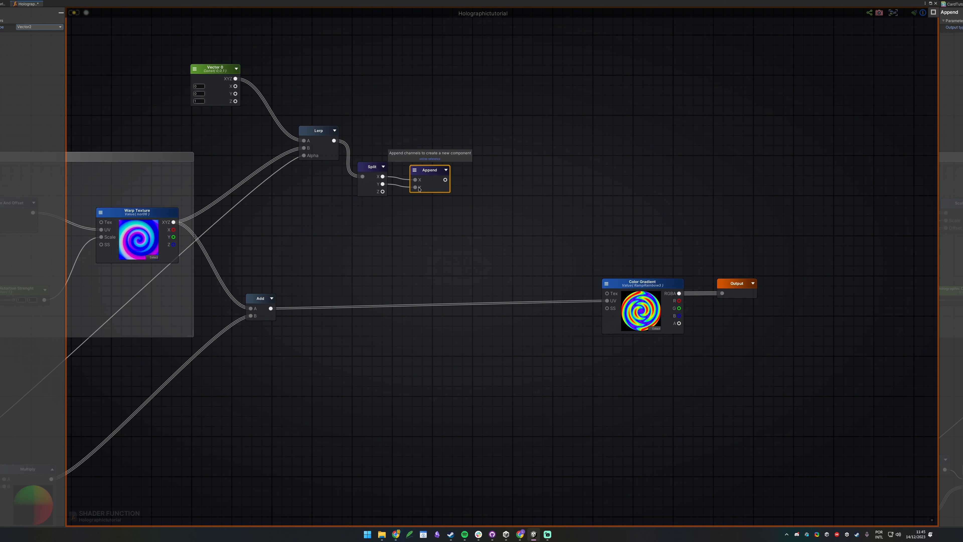
middle_click_drag(540, 247, 484, 208)
Feed the Append into a new Add node with its preview enabled.
key("a")
left_click(419, 148)
left_click_drag(389, 141, 423, 163)
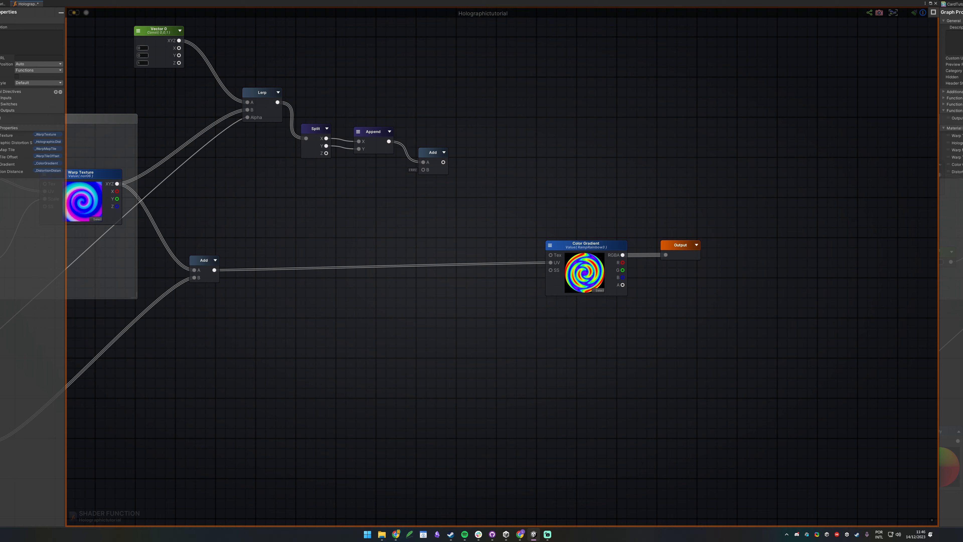
middle_click_drag(334, 185, 427, 215)
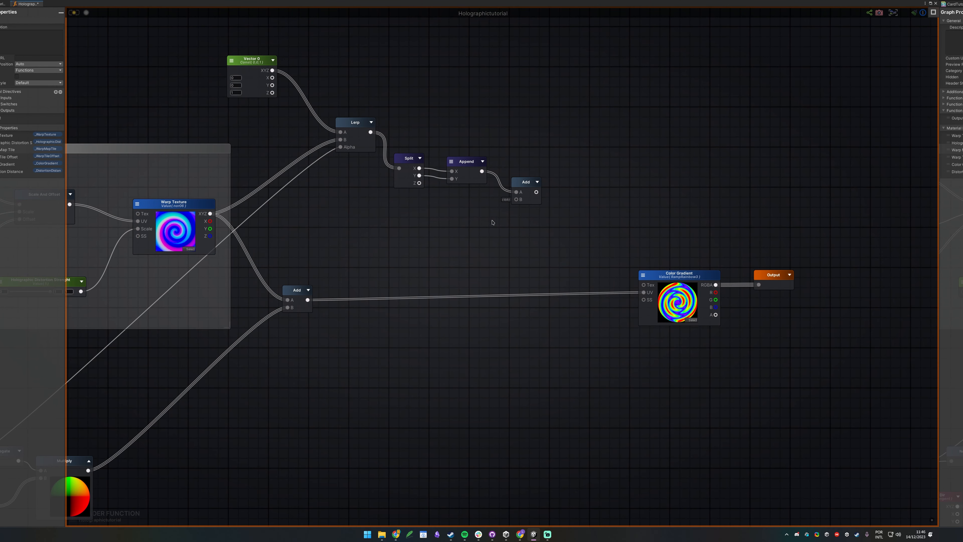
left_click(537, 181)
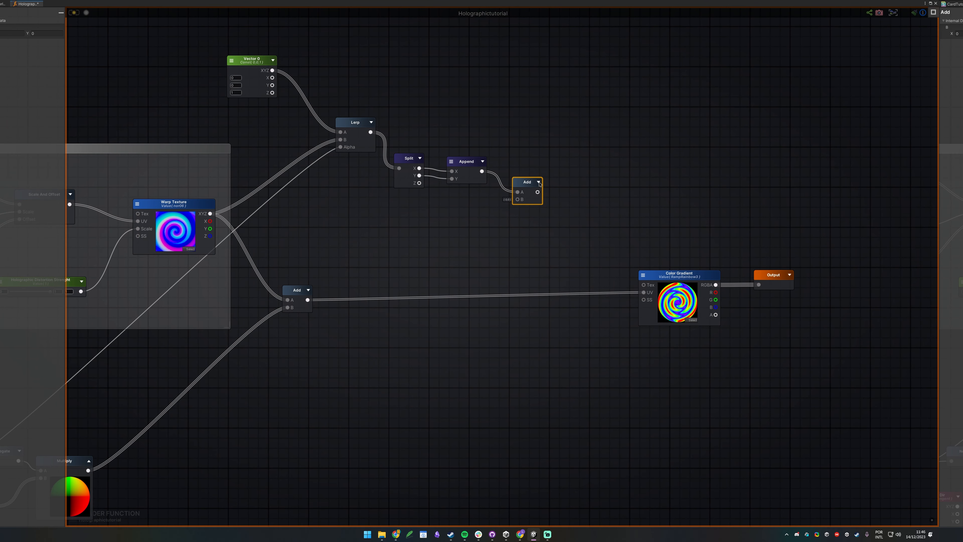